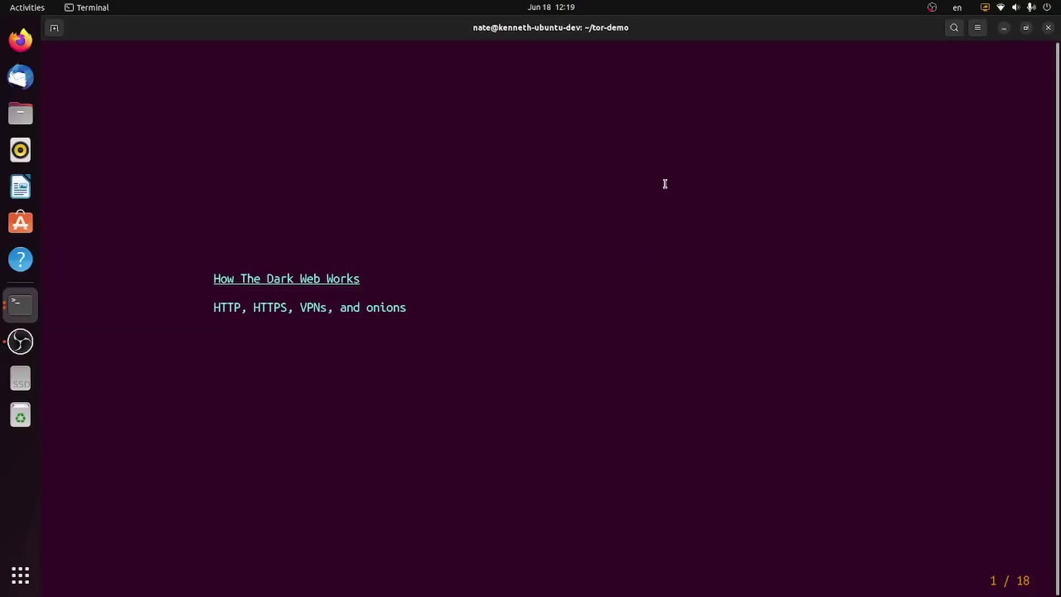
Advance past 'The problem' slide to slide 3/18, 'Normal HTTP'
key("Right")
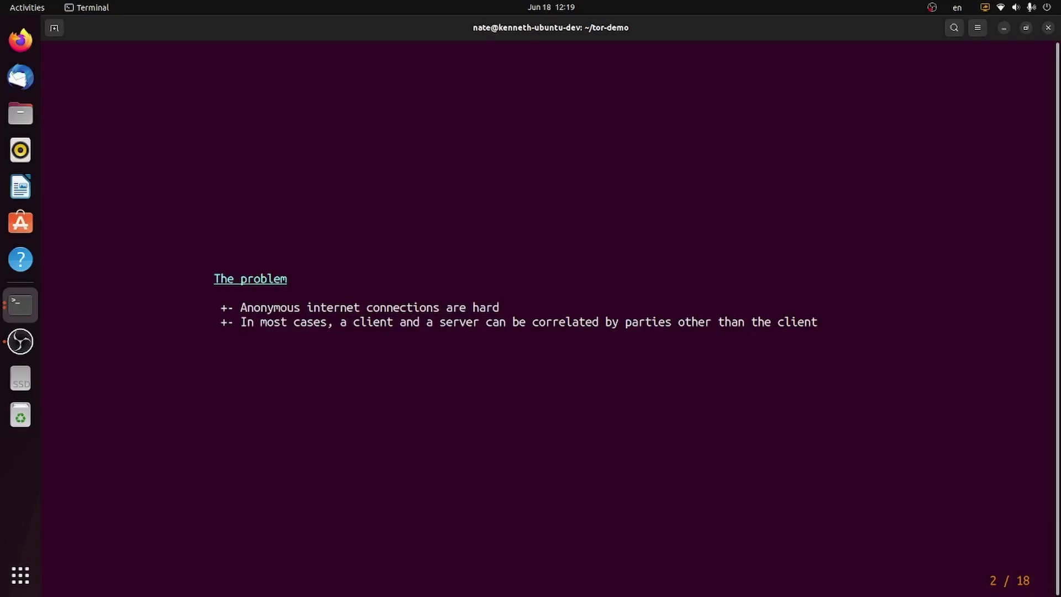
key("Right")
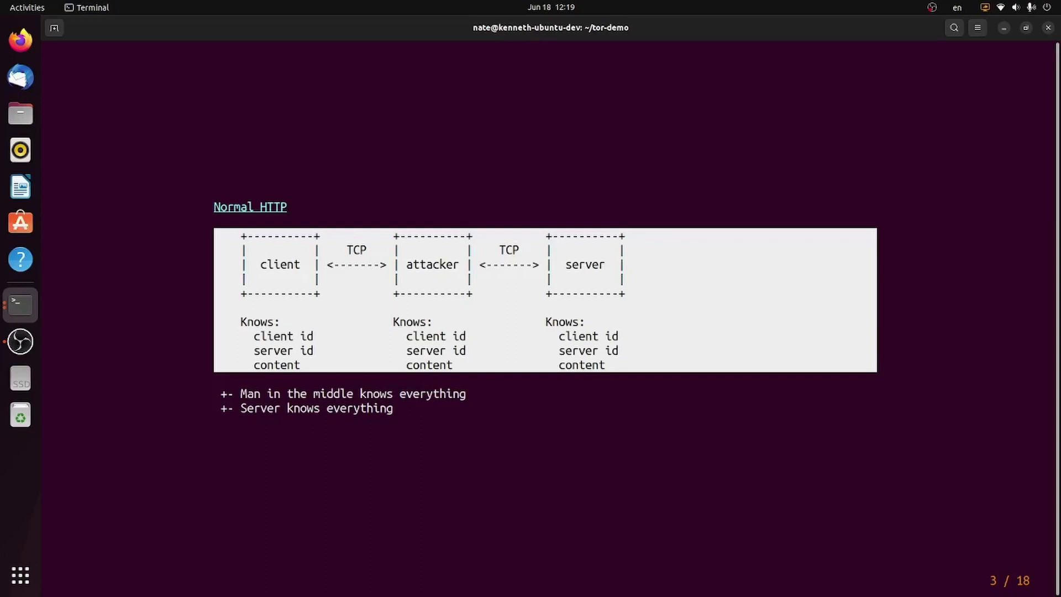
Step through the HTTPS and HTTPS + VPN slides to slide 6/18, 'HTTPS + 2 VPNs'
key("Right")
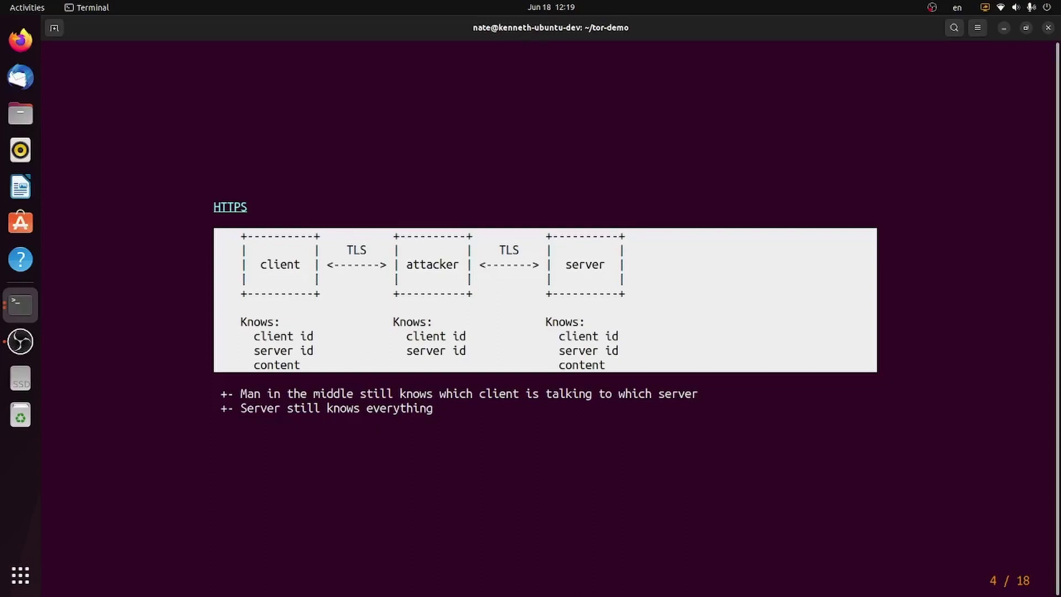
key("Right")
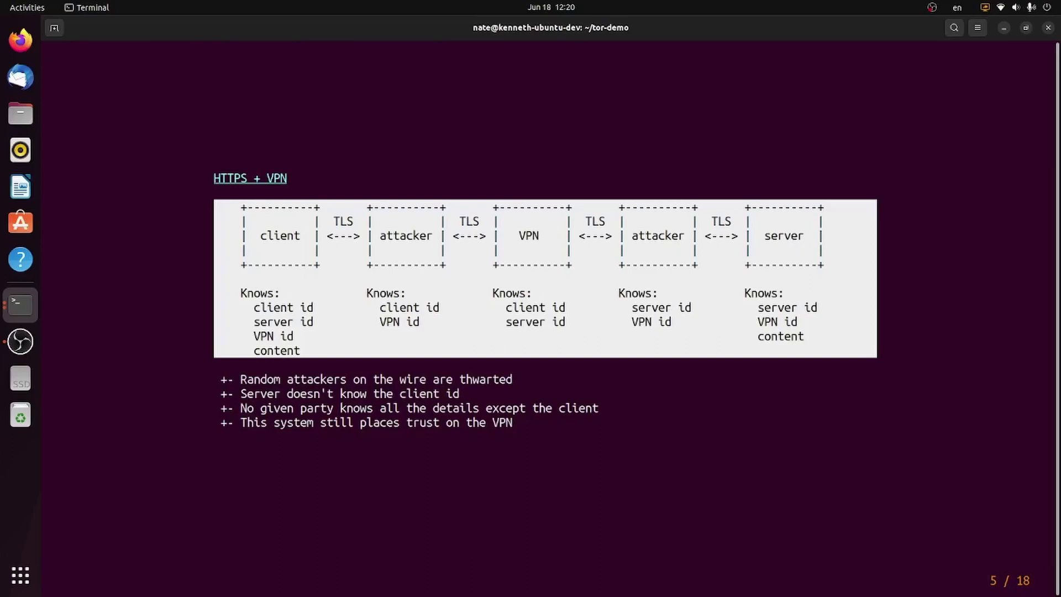
key("Right")
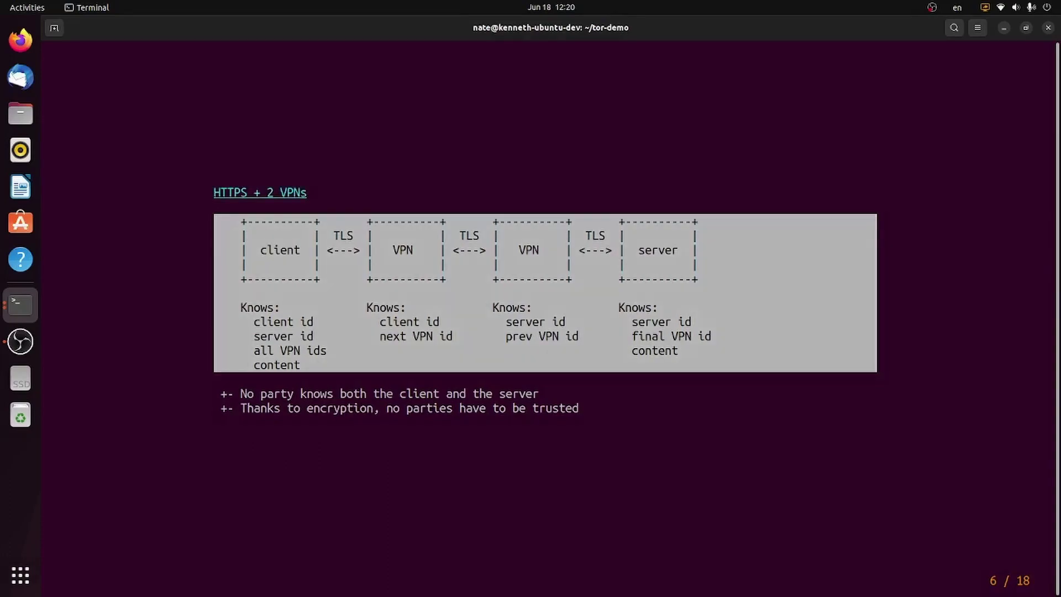
Go to the Tor slide, back to slide 6, then forward to slide 9/18, 'Onion services'
key("Right")
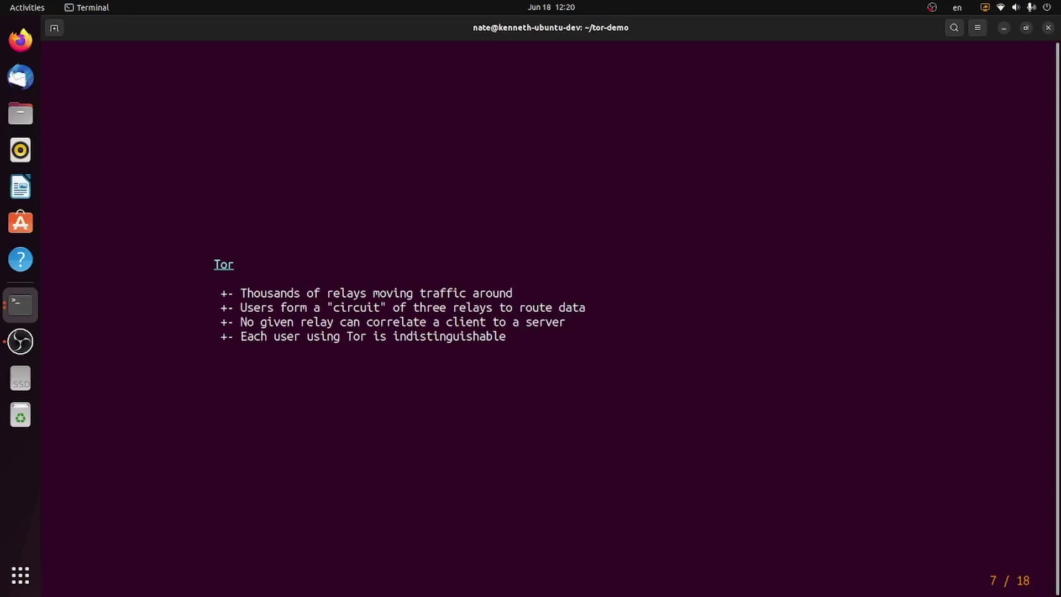
key("Left")
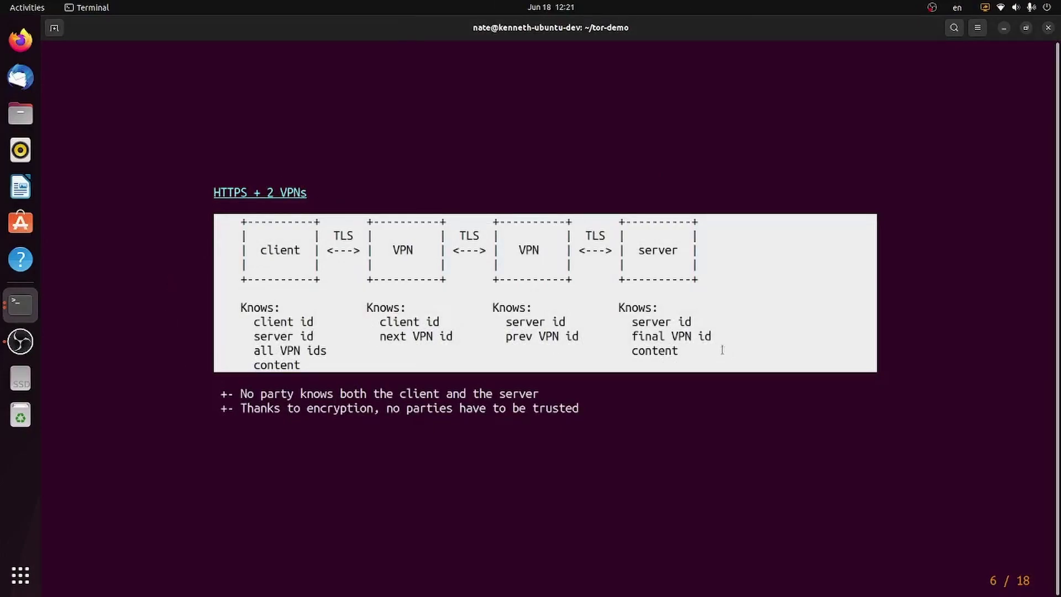
key("Right")
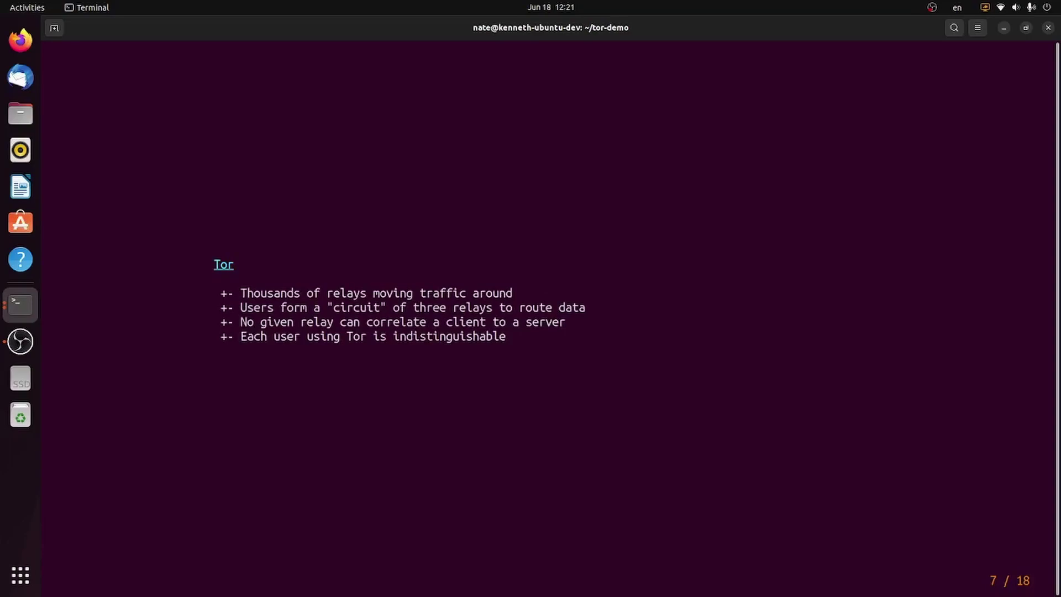
key("Right")
key("Right")
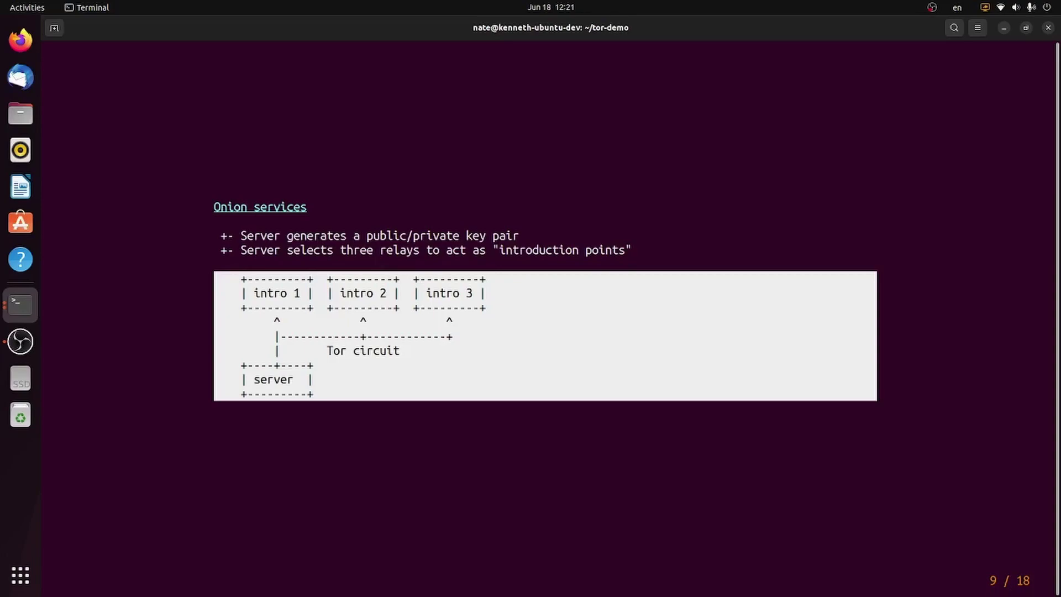
Step through the directory and client-query slides to slide 12/18, introducing the rendezvous relay
key("Right")
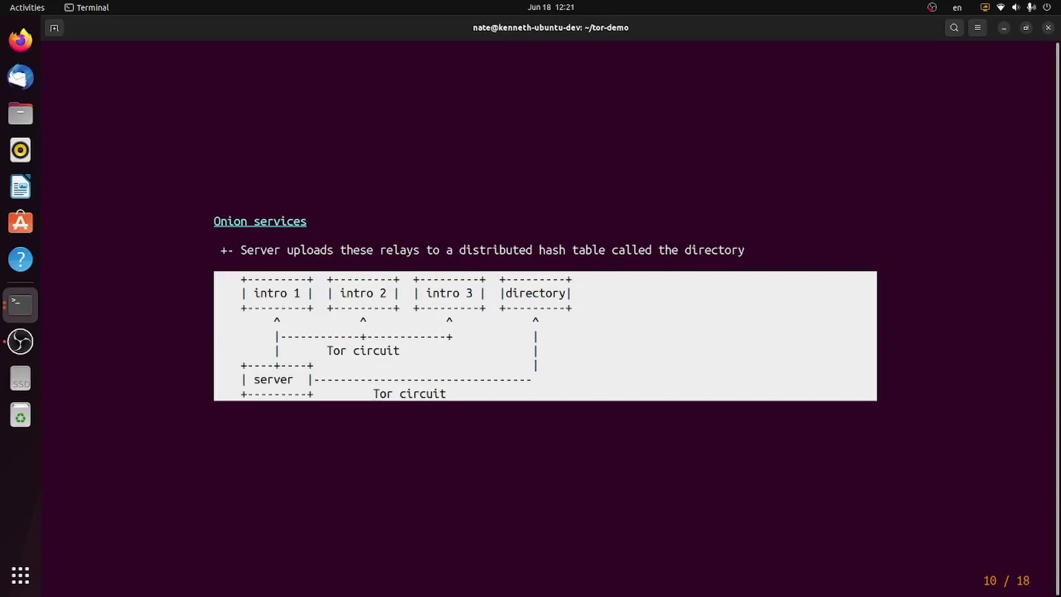
key("Right")
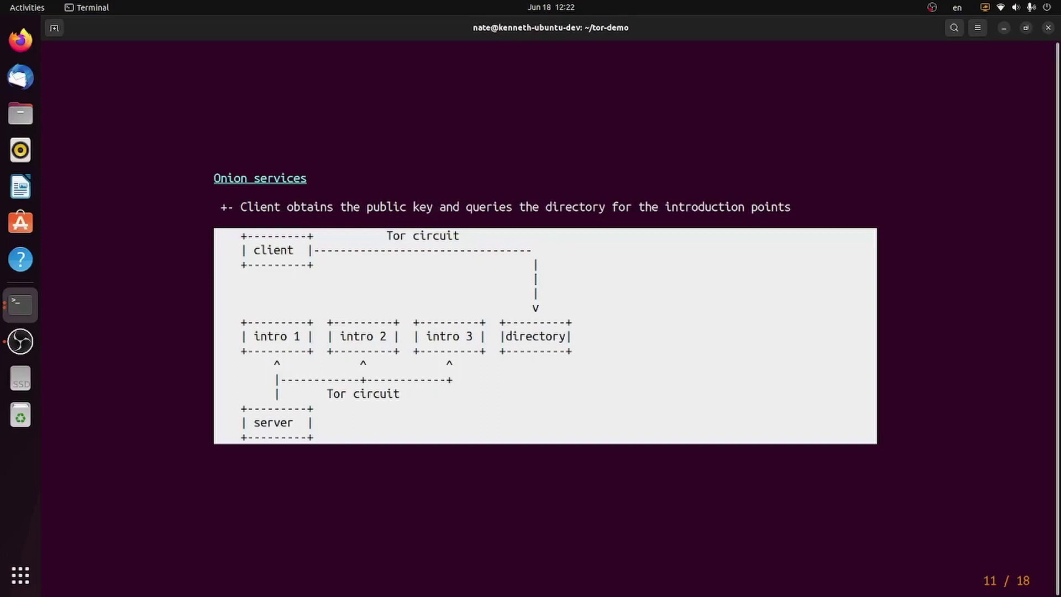
key("Right")
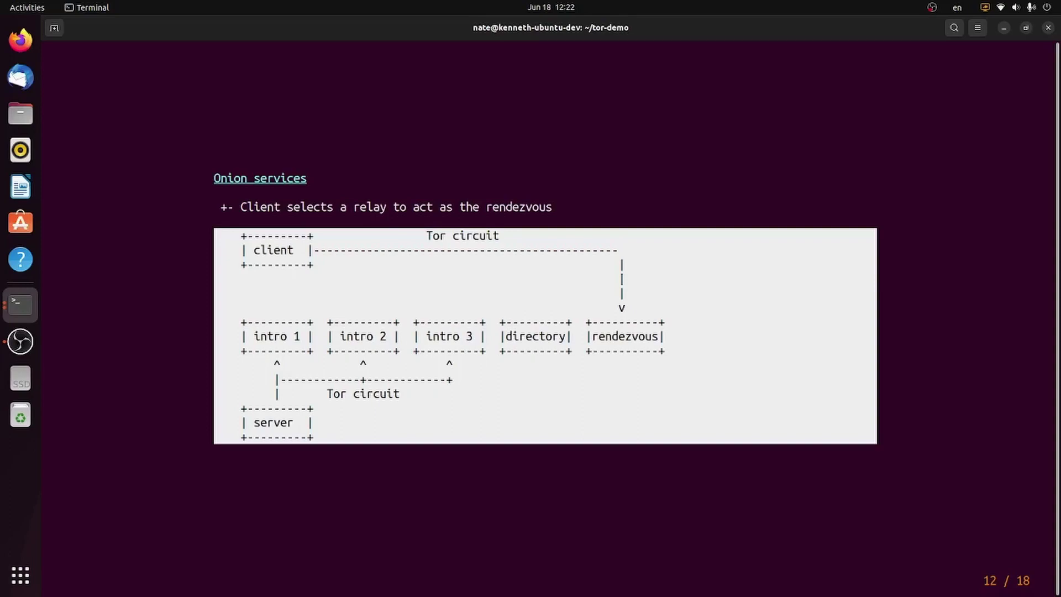
Advance one slide, refocus the terminal, and reach slide 14/18, server connecting to rendezvous
key("Right")
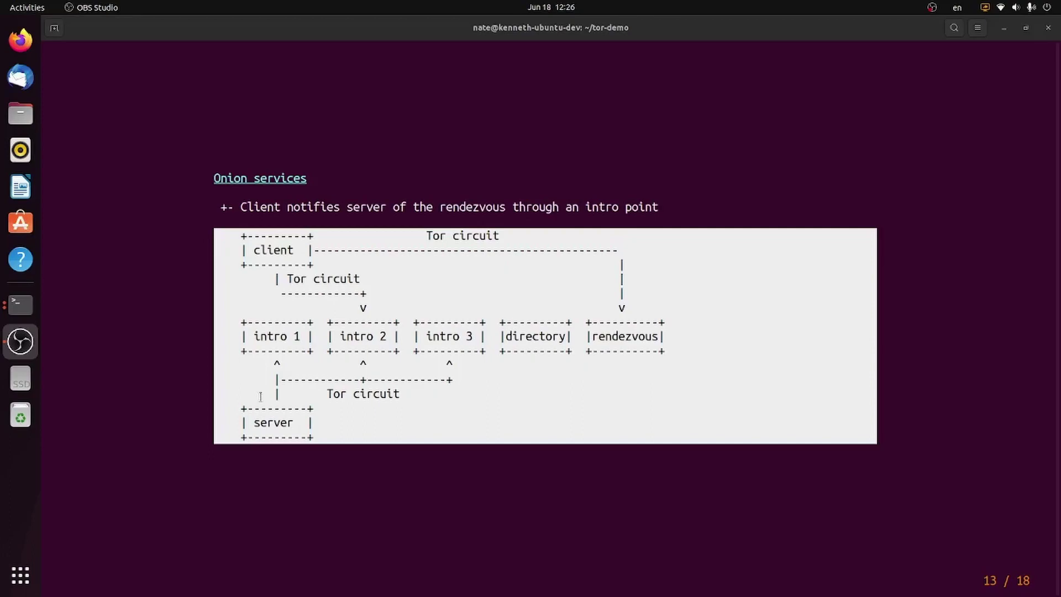
left_click(261, 397)
key("Right")
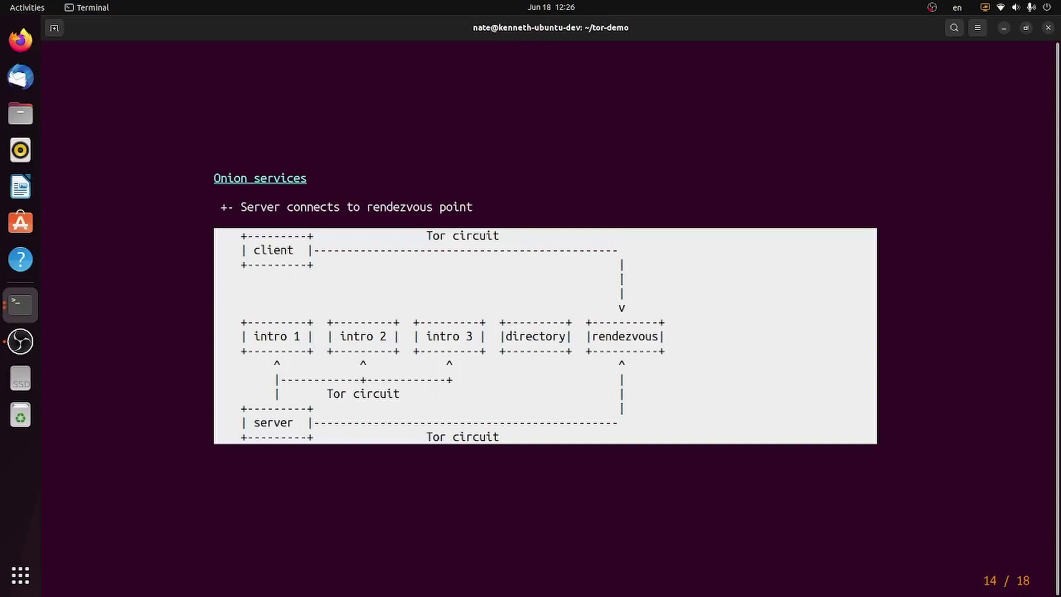
Move through the Onion services summary and Tor circuit slides to slide 17/18, 'Using Tor'
key("Right")
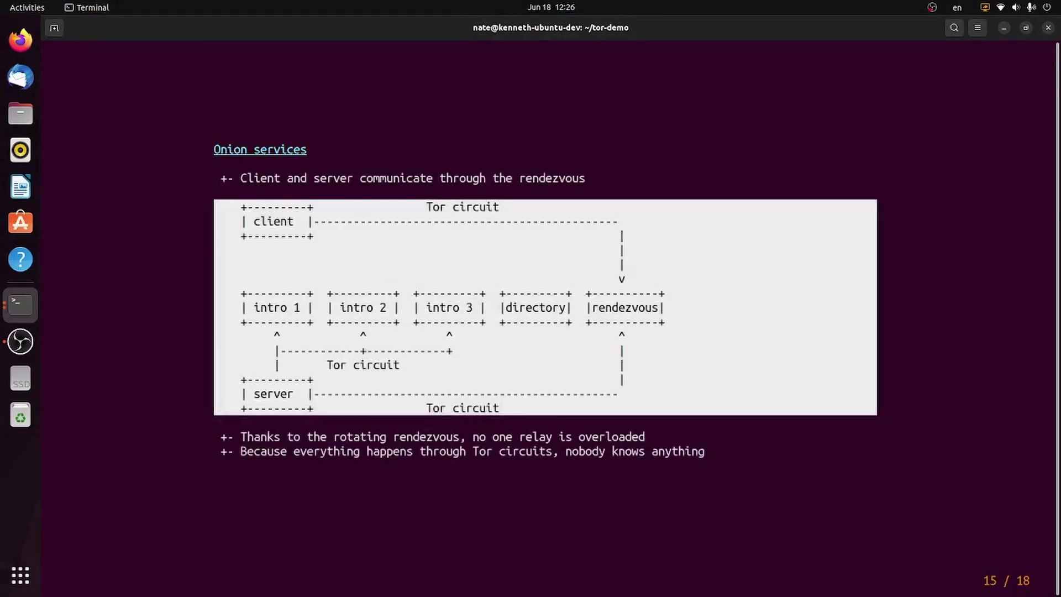
key("Right")
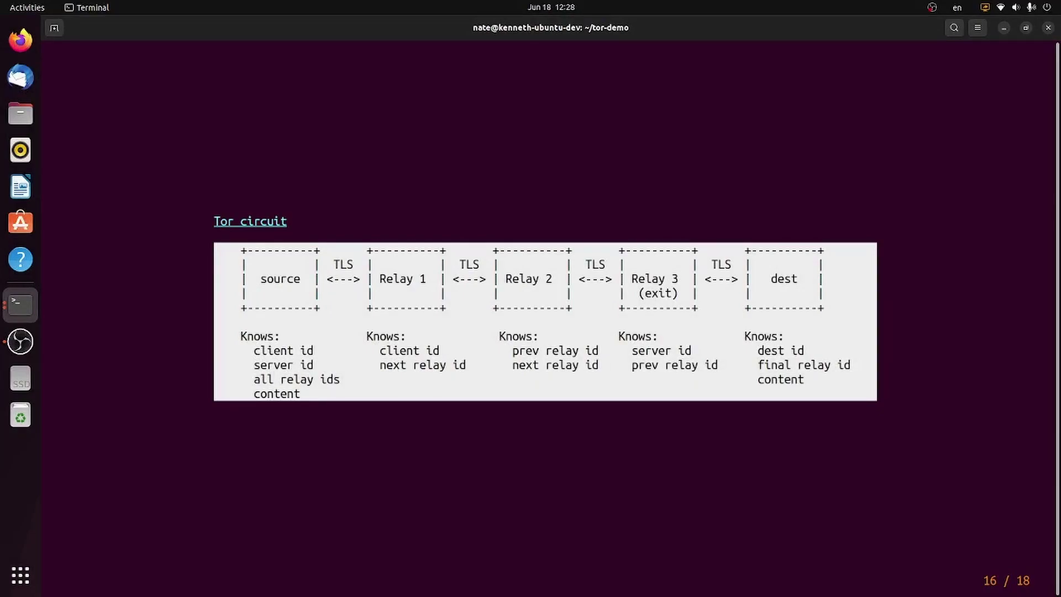
key("Left")
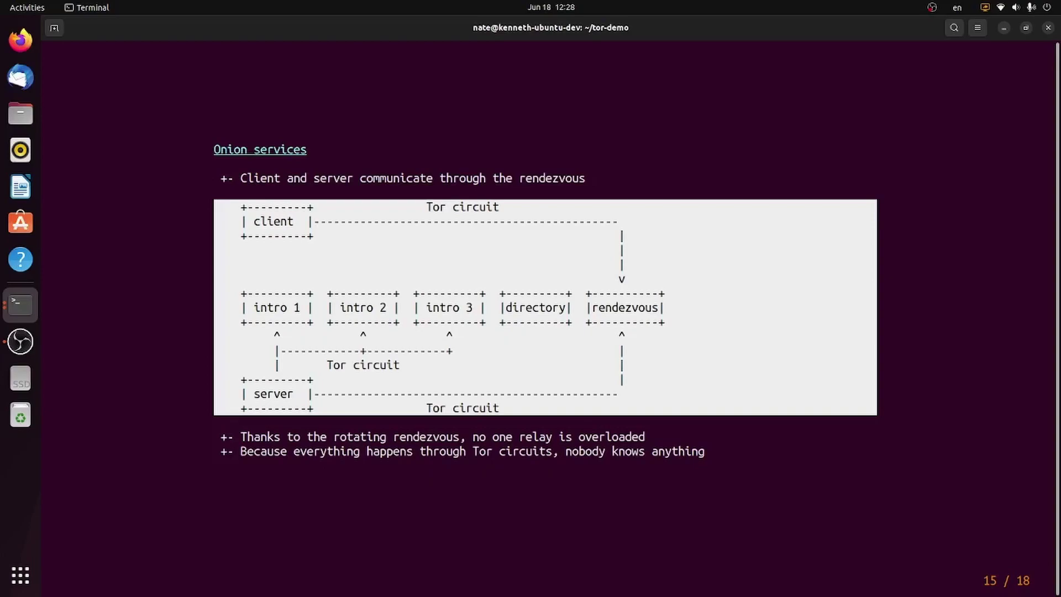
key("Right")
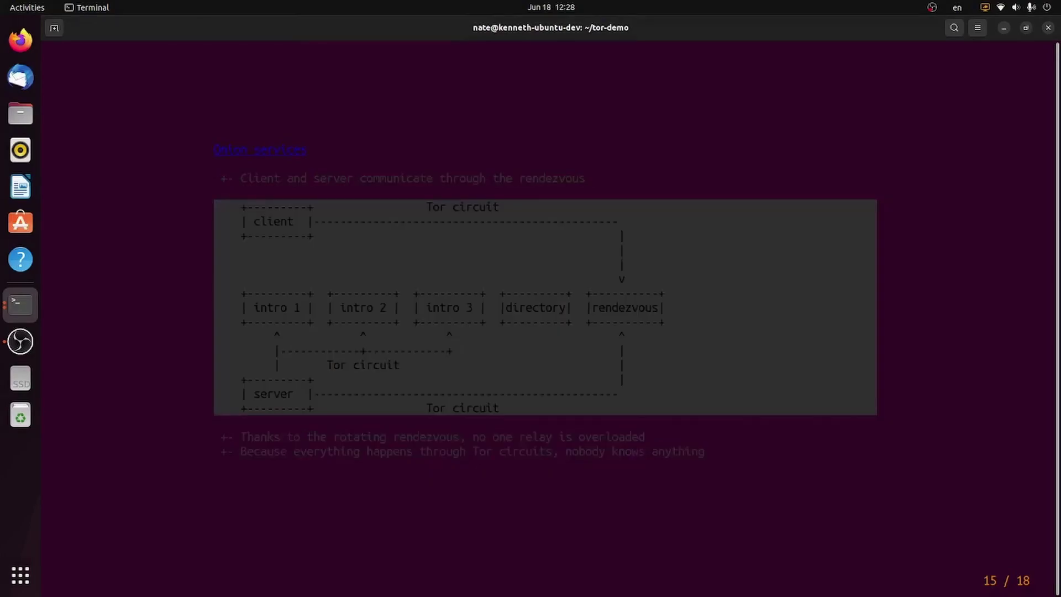
key("Right")
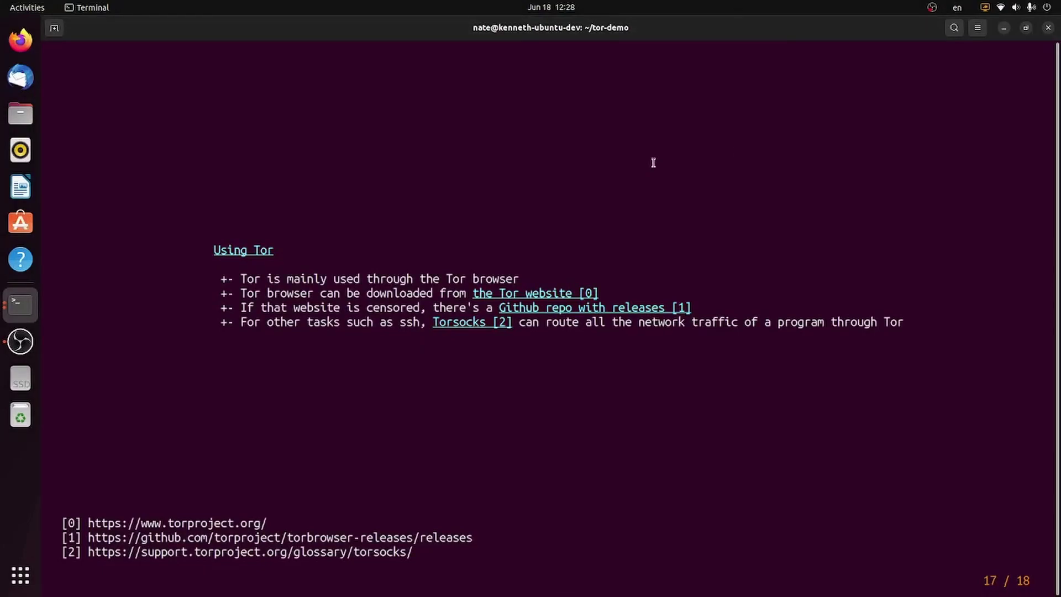
Launch Firefox and load the Tor Project homepage at torproject.org
left_click(18, 40)
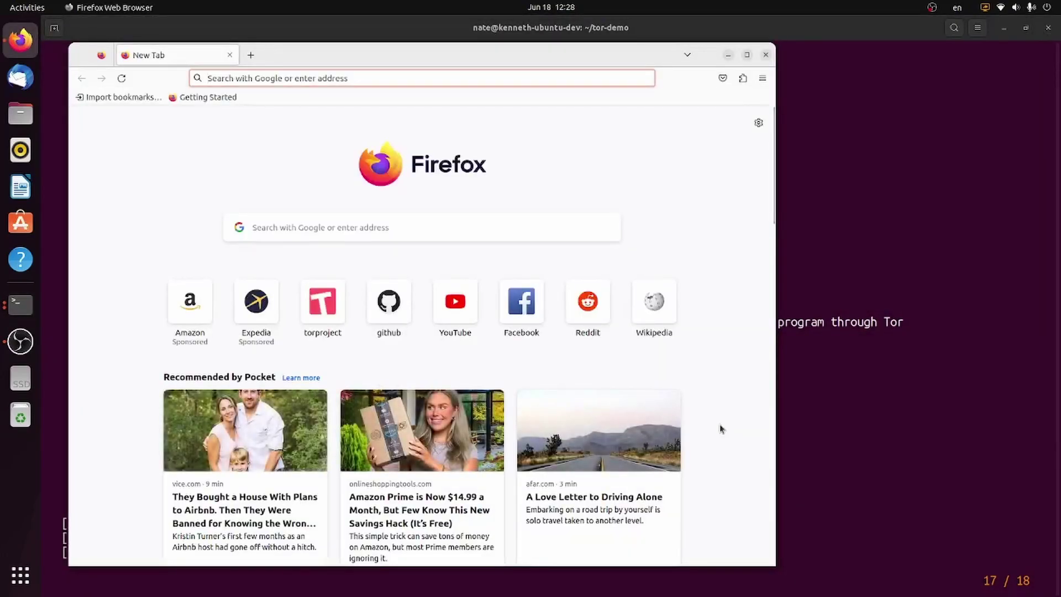
type("torproject.org")
key("Return")
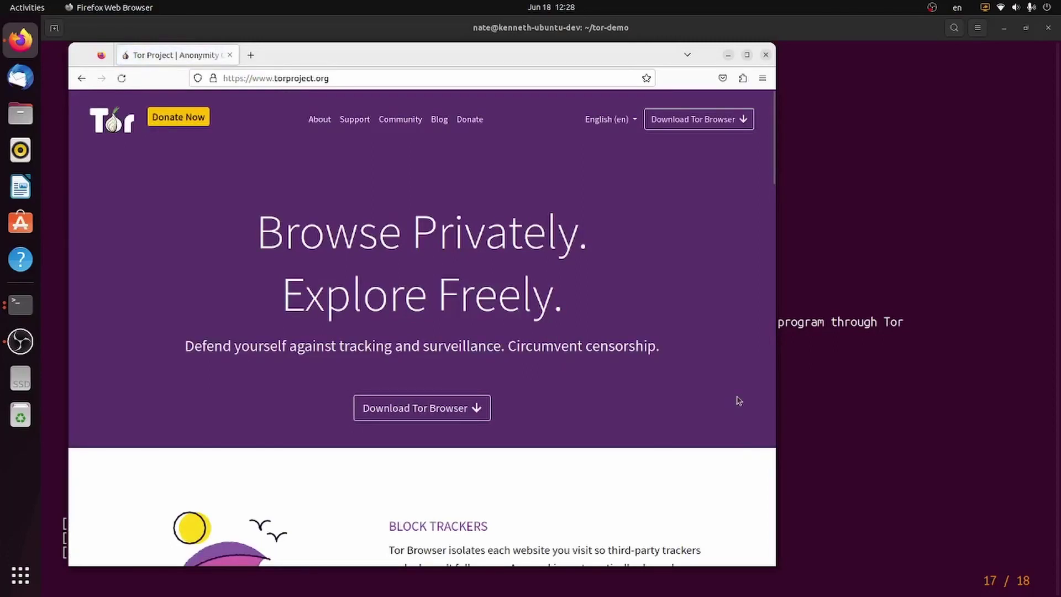
Download Tor Browser for Linux from the download page, then close Firefox
scroll(637, 323, "down", 2)
left_click(467, 344)
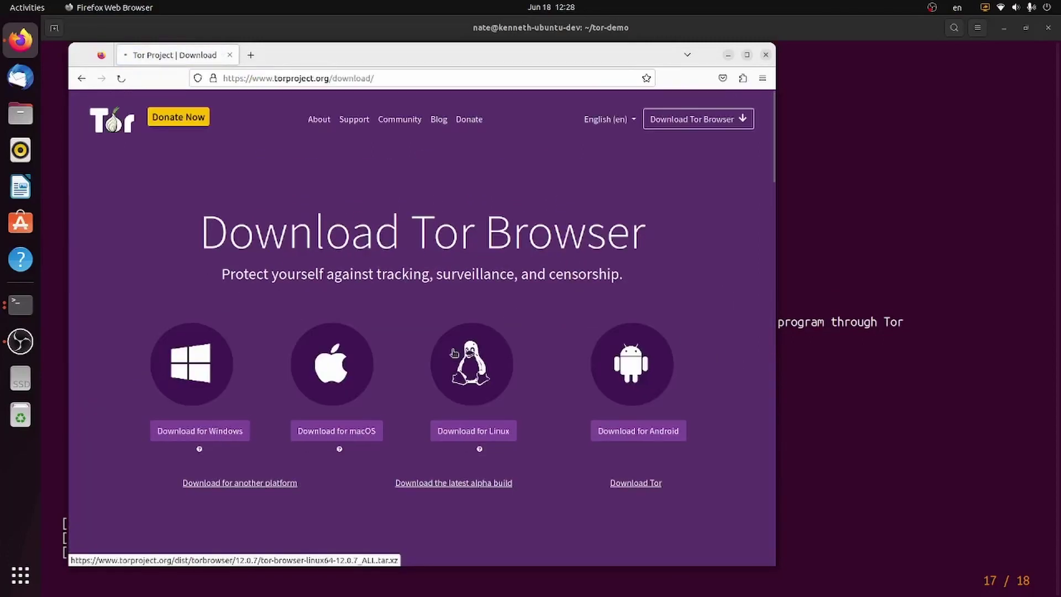
scroll(183, 267, "down", 2)
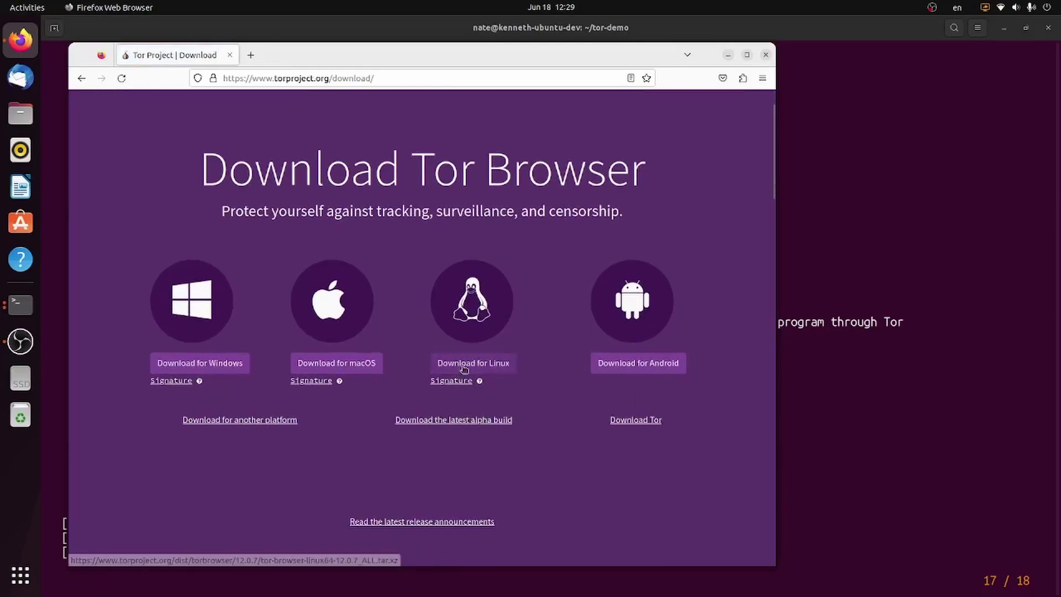
left_click(465, 367)
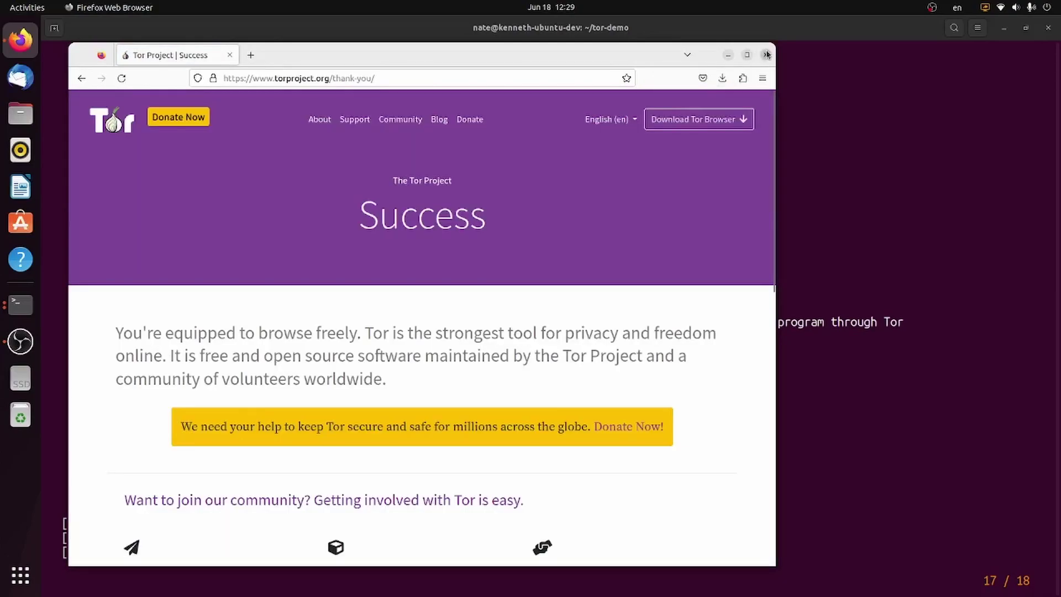
left_click(765, 54)
Run ./start-tor-browser.desktop in ~/Downloads/tor-browser and connect Tor Browser to the Tor network
key("alt+grave")
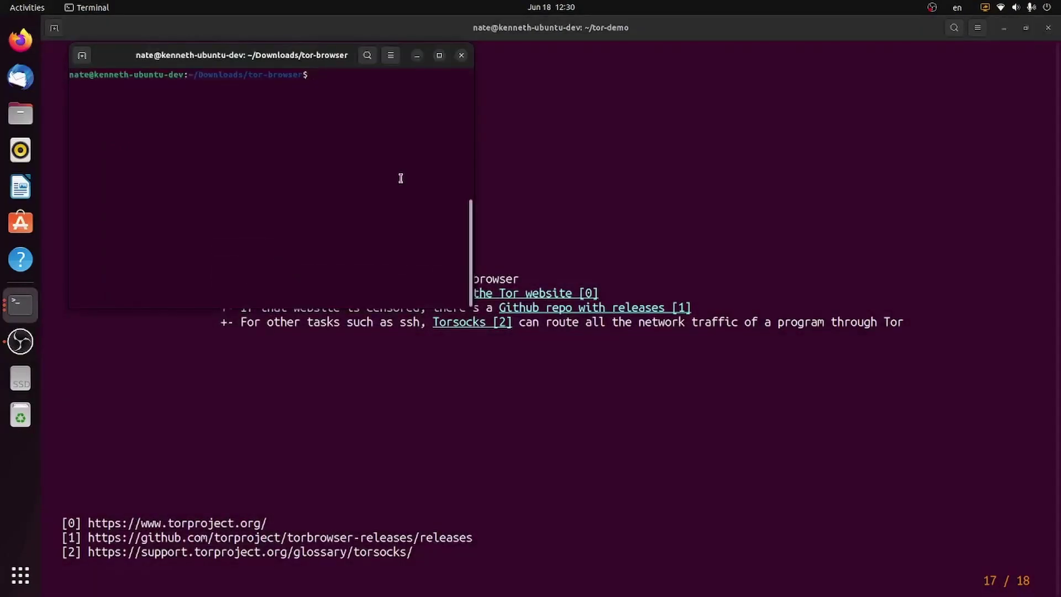
type("./sta")
key("Tab")
key("Return")
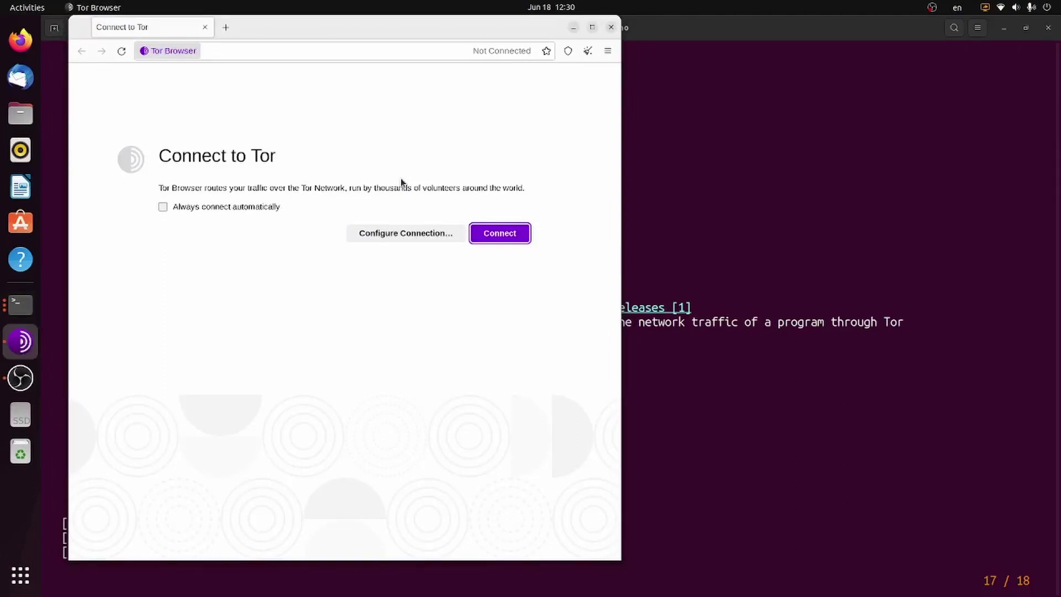
key("Return")
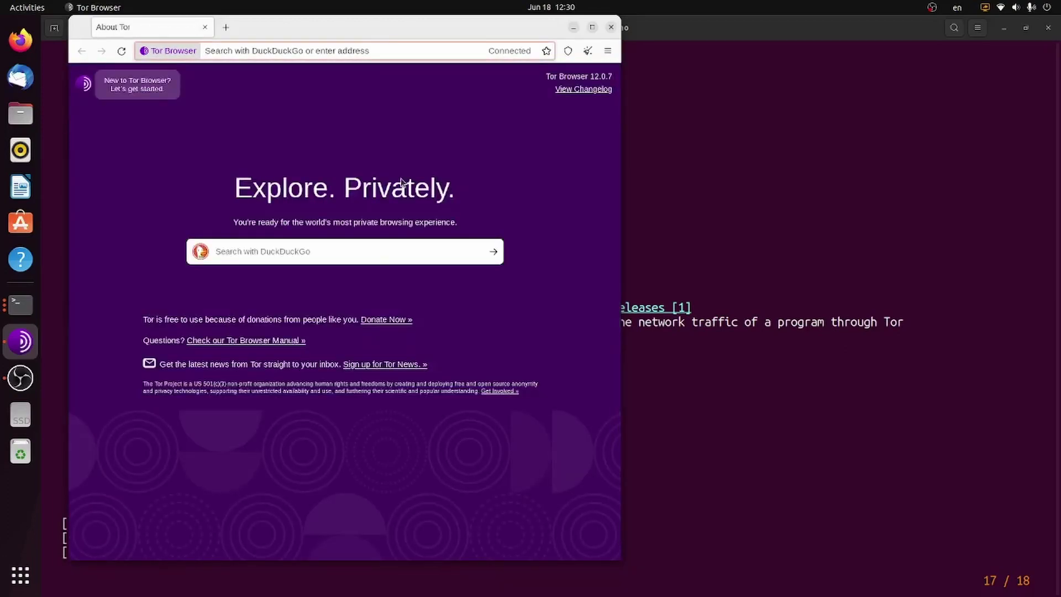
Load check.torproject.org, highlight the reported IP address, then return to the terminal slides
type("check.torprojec")
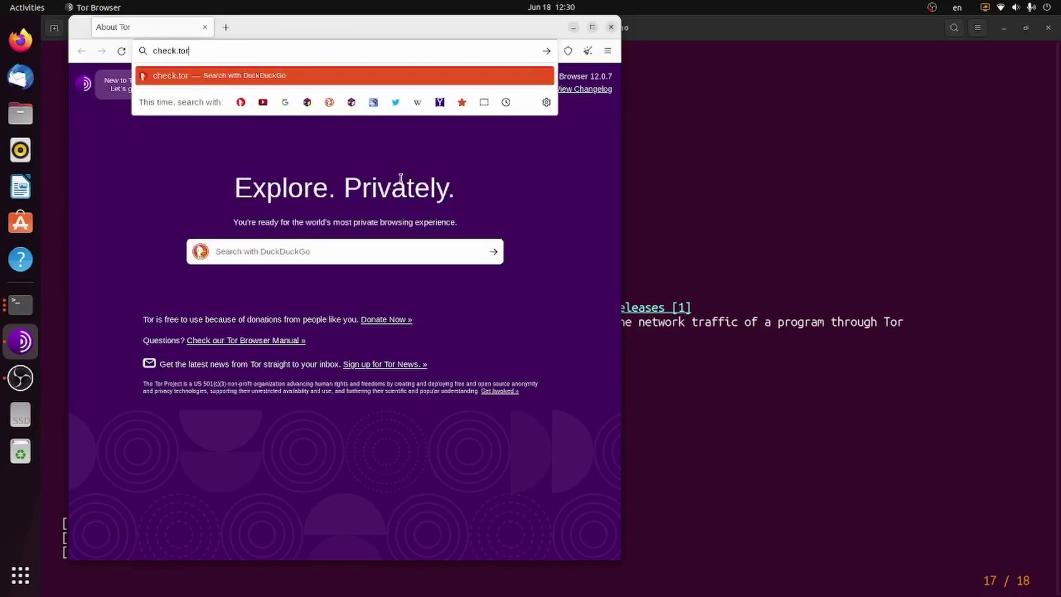
type("t.org")
key("Return")
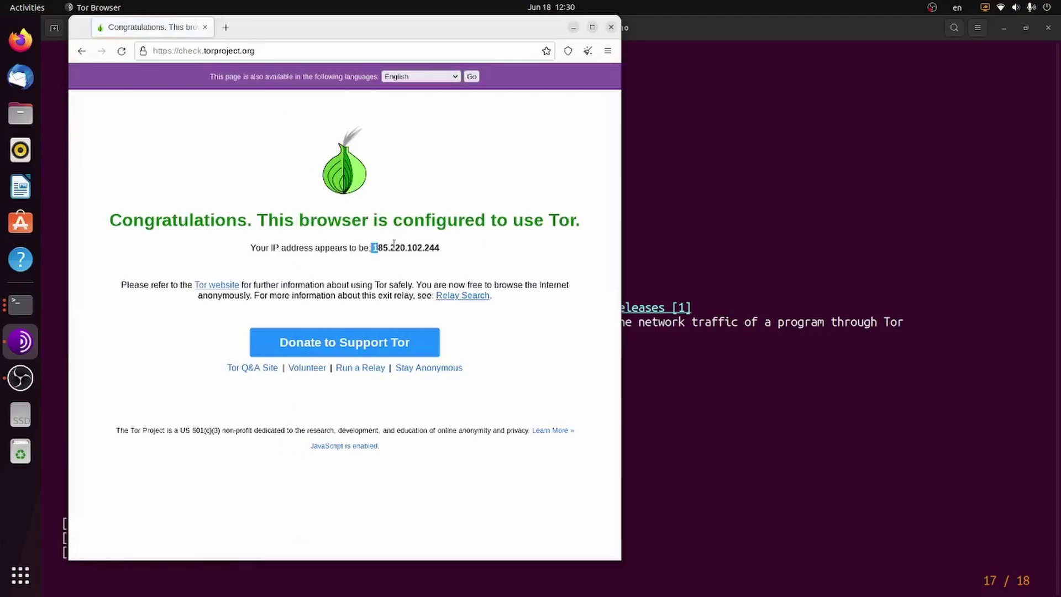
left_click_drag(372, 248, 441, 250)
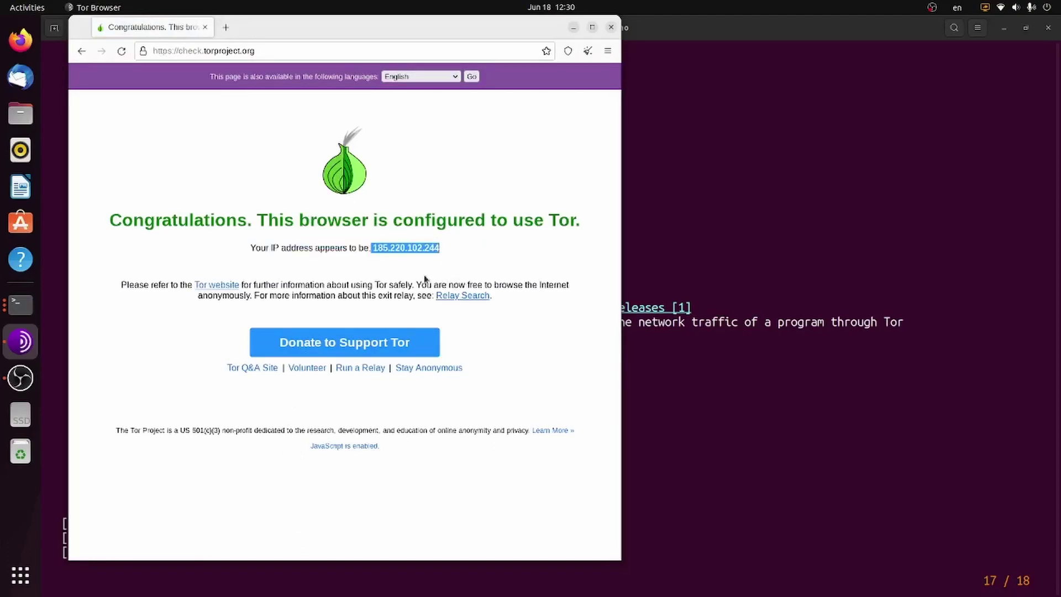
left_click(444, 252)
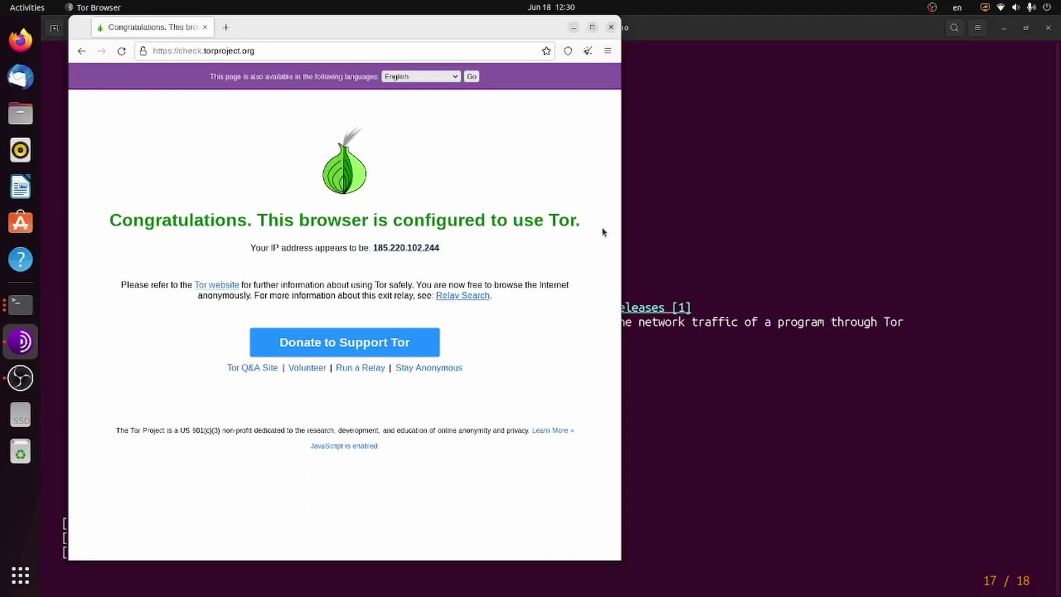
left_click(671, 222)
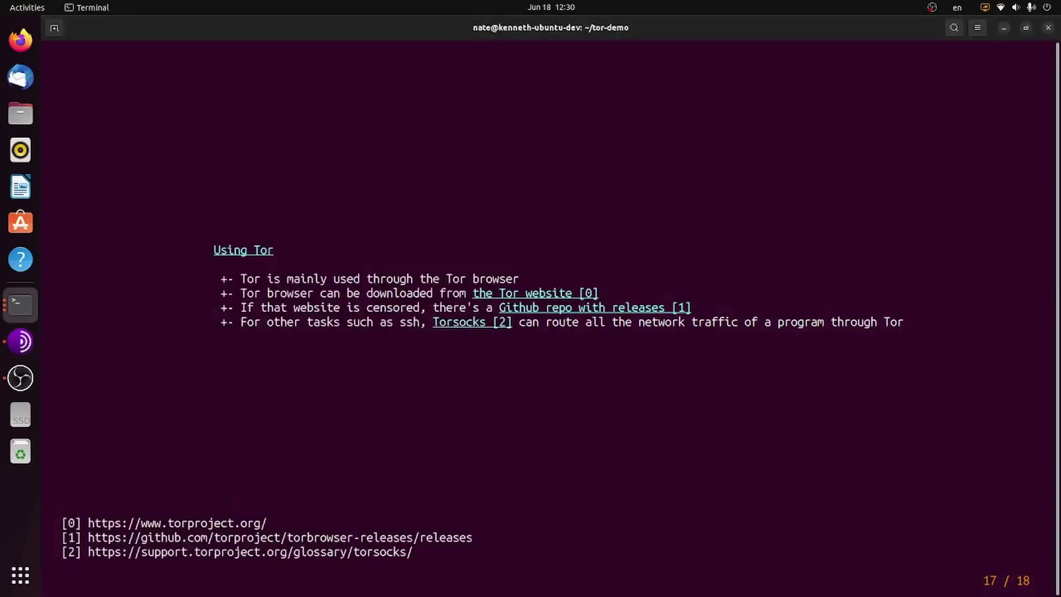
Step back to slide 16, 'Tor circuit', then switch to the Tor check page
key("Left")
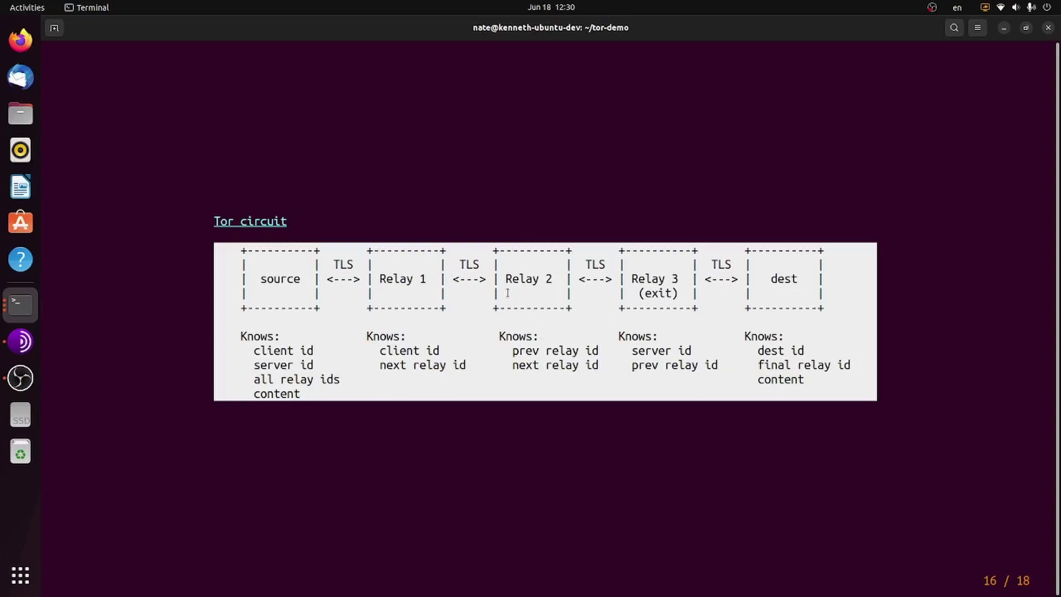
key("alt+Tab")
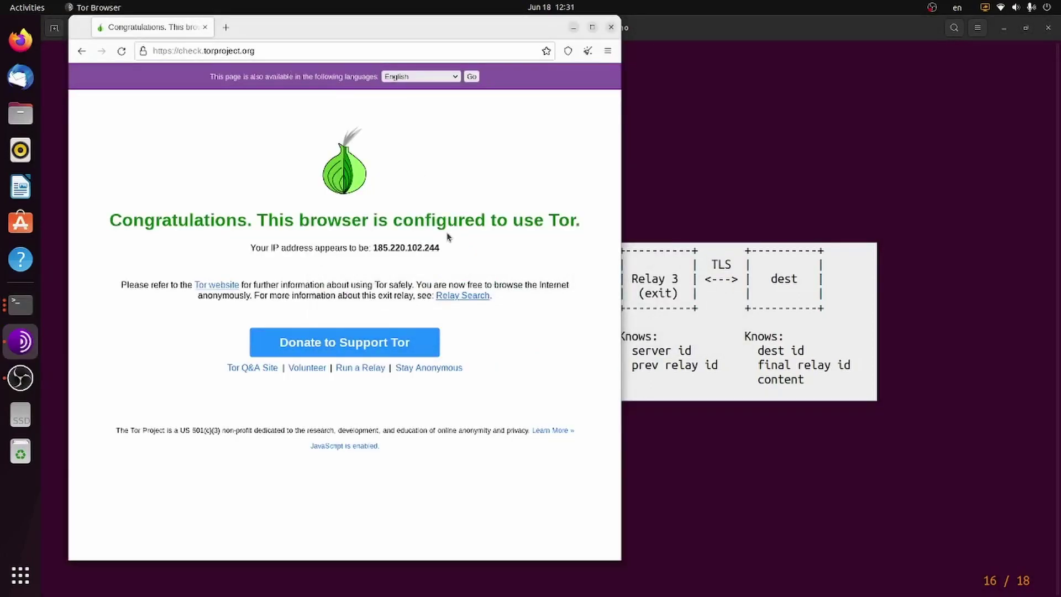
Reload the Tor check page to show exit IP 185.220.101.43 and inspect its Germany–US–Germany circuit
key("ctrl+r")
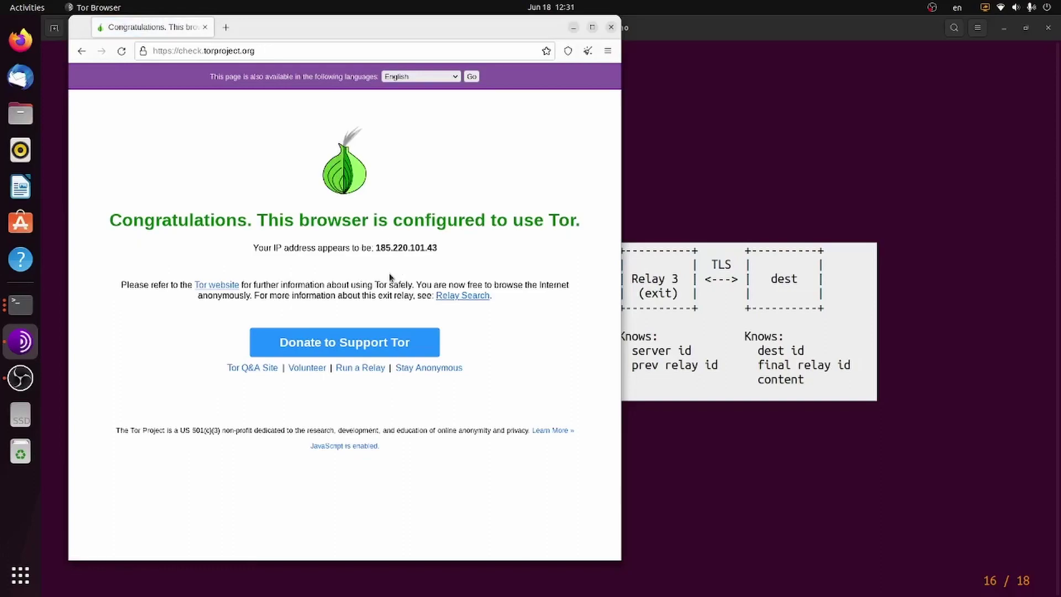
left_click(144, 51)
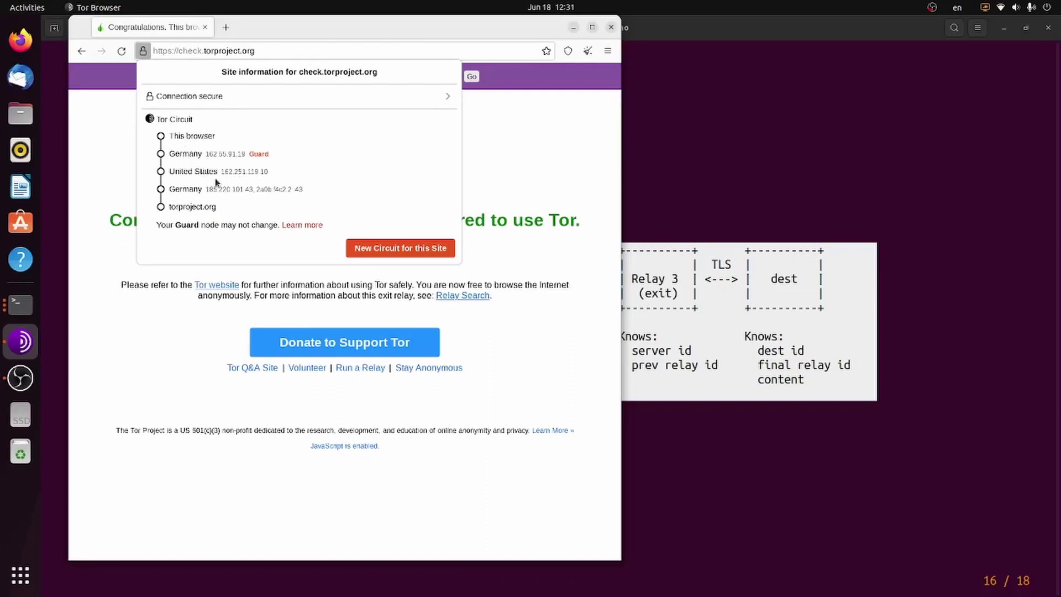
mouse_move(177, 211)
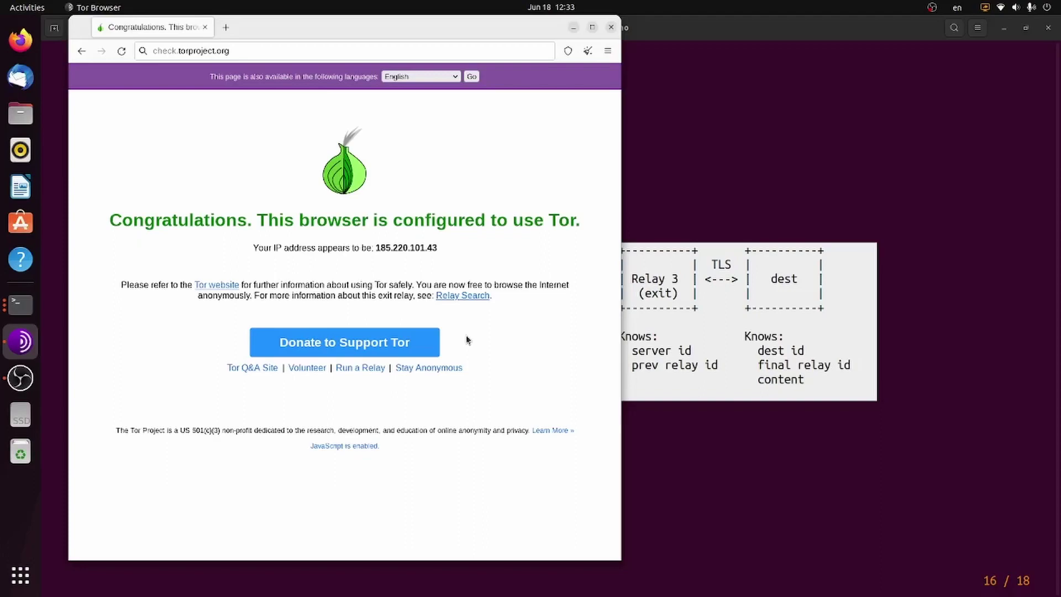
Load the personal site's pasted .onion address in a new tab and view its connection details
key("ctrl+t")
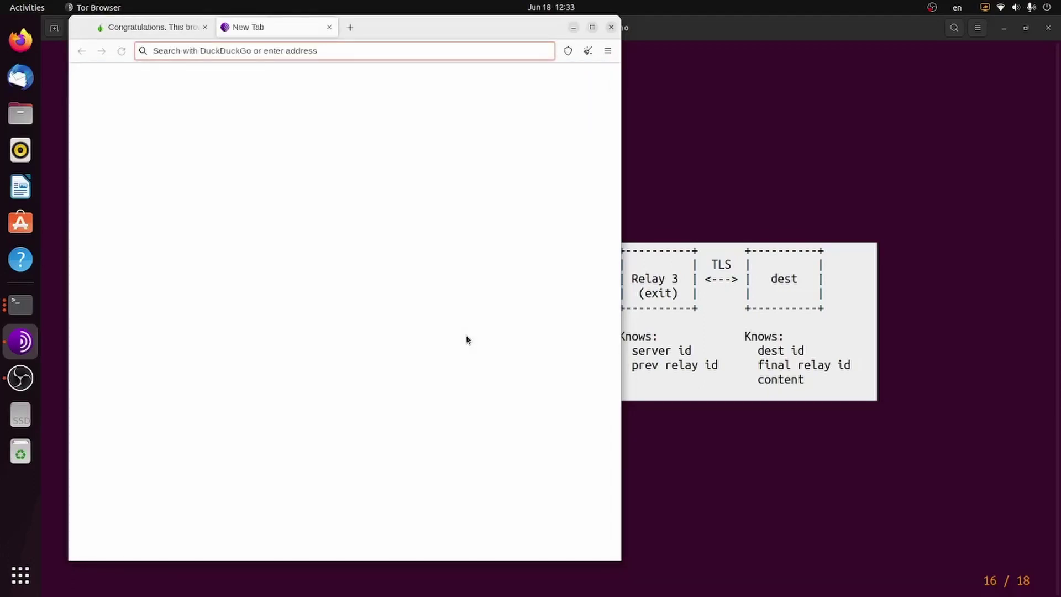
type("choedev72r7gu4s353vraw7mb6cmslzfgvhfqxjdxus7czrj4ba5dyd.onion")
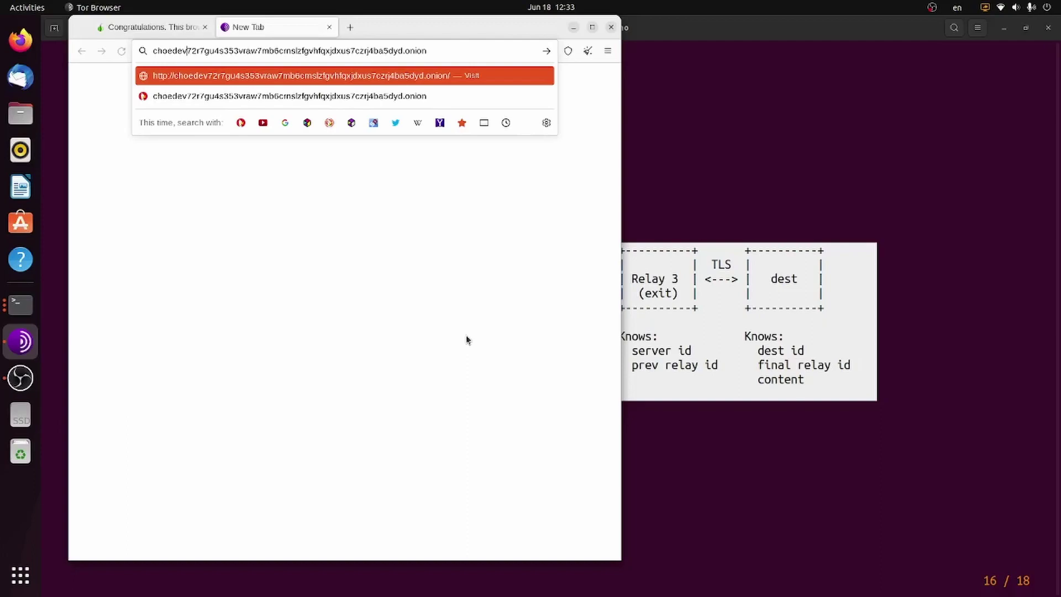
key("Return")
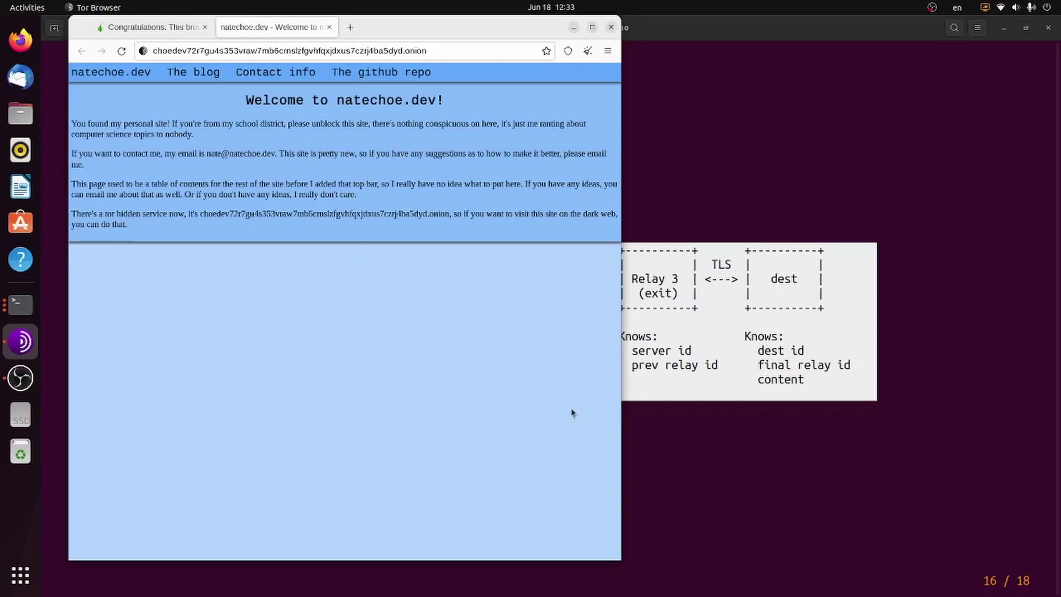
left_click(145, 52)
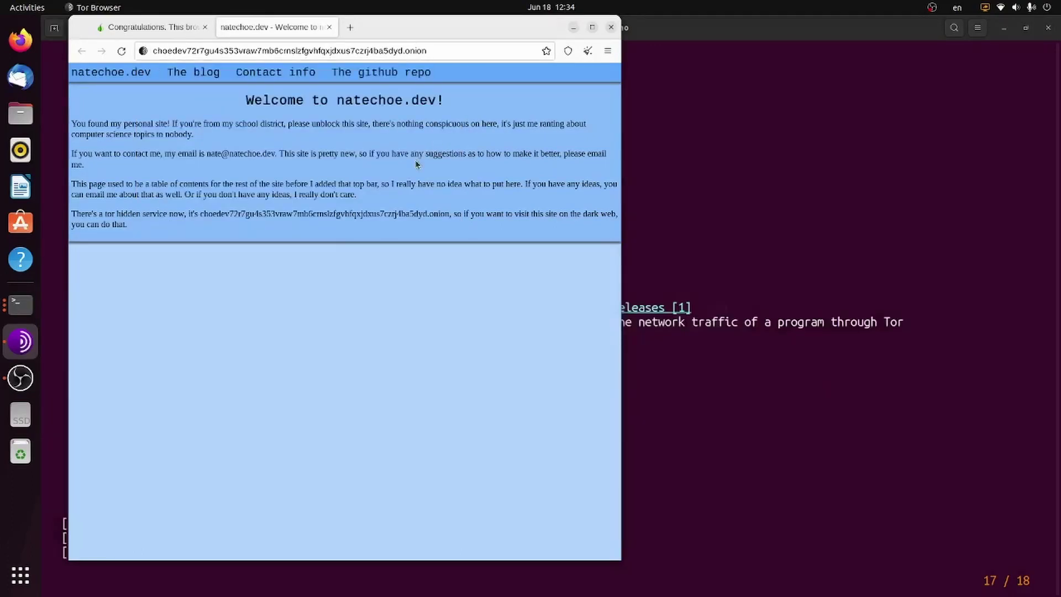
Quit the mdp slideshow with q and run ls in the tor-demo folder, briefly checking Tor Browser
left_click(679, 200)
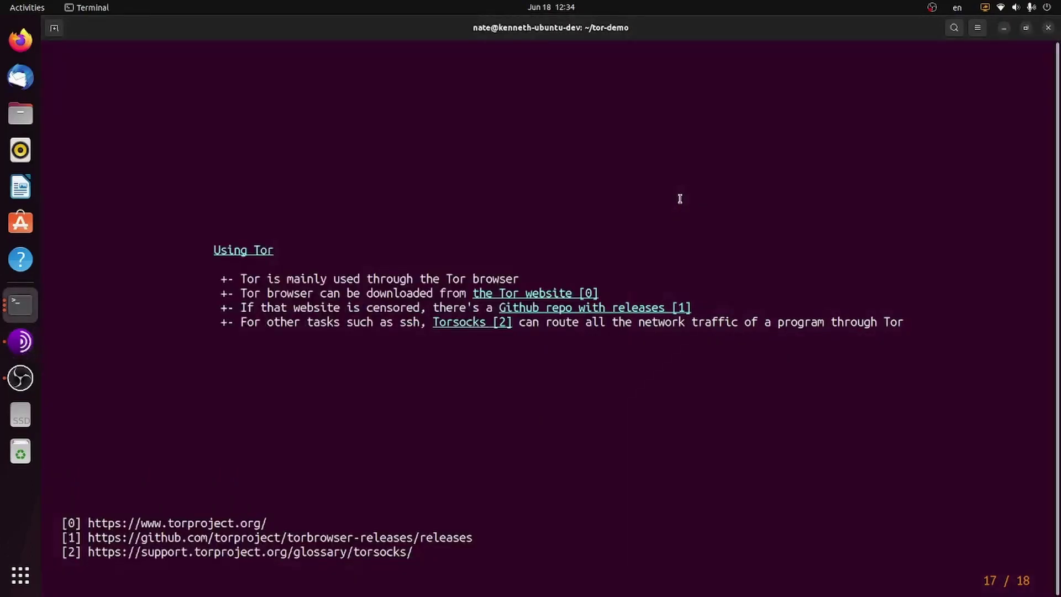
type("qls")
key("Return")
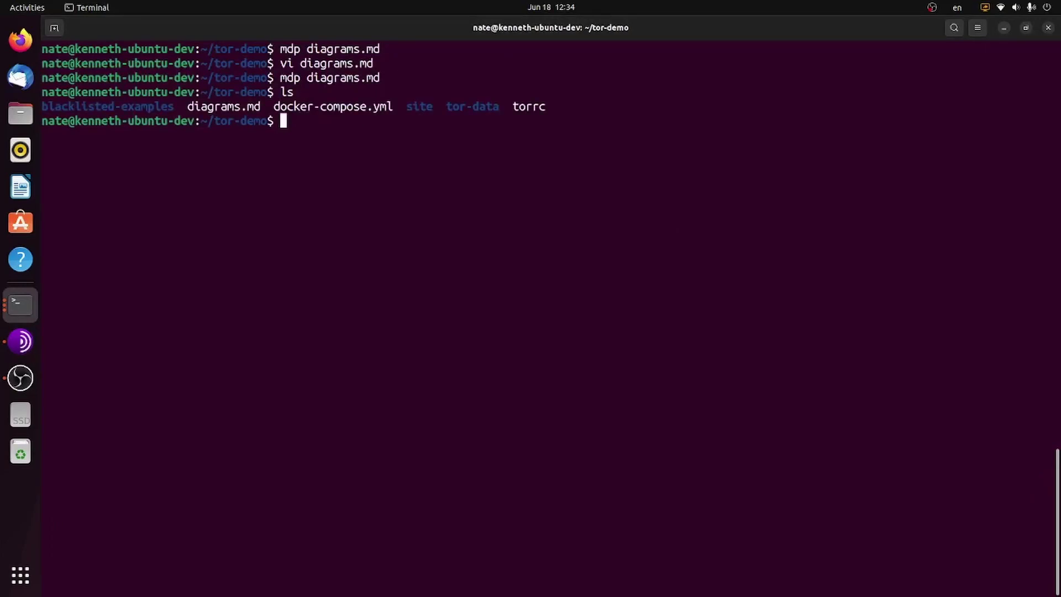
key("alt+Tab")
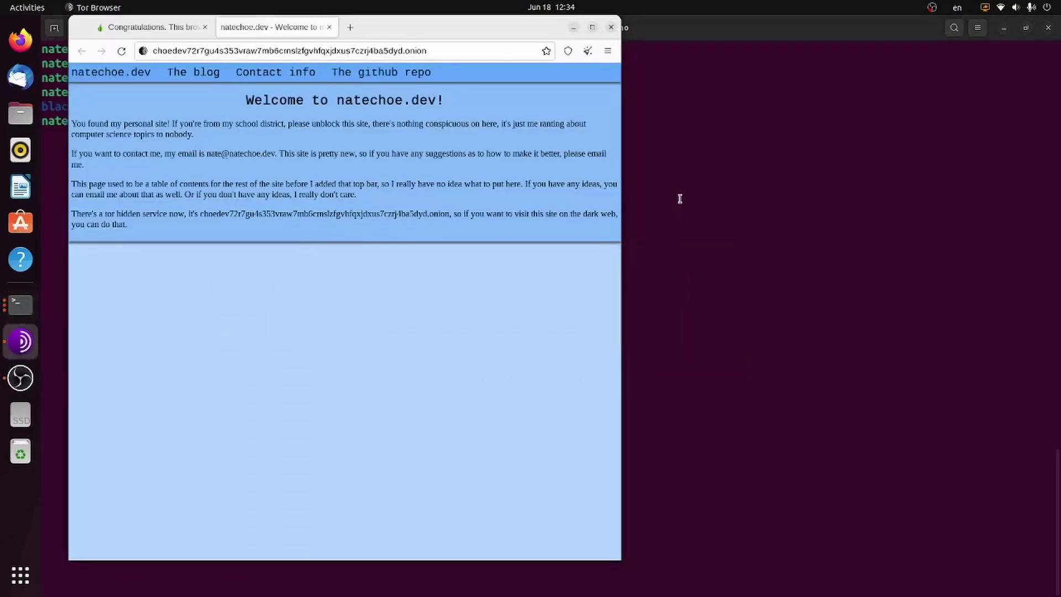
key("alt+Tab")
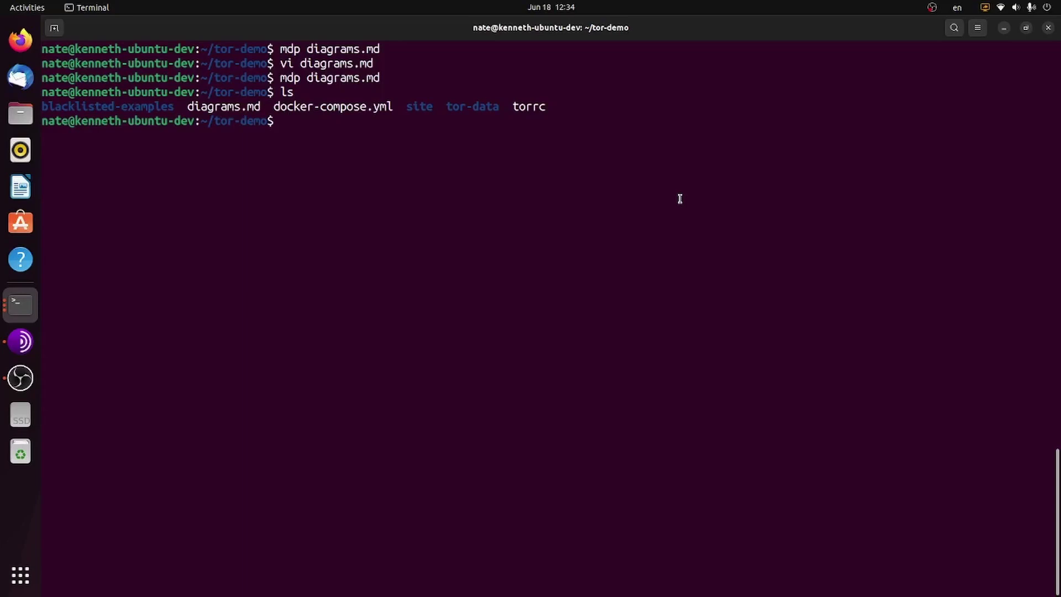
Open docker-compose.yml in vi and highlight the tor-nginx service block down to its port line
type("vi do")
key("Tab")
key("Return")
key("Down")
key("Down")
key("Down")
key("Down")
key("Down")
key("Down")
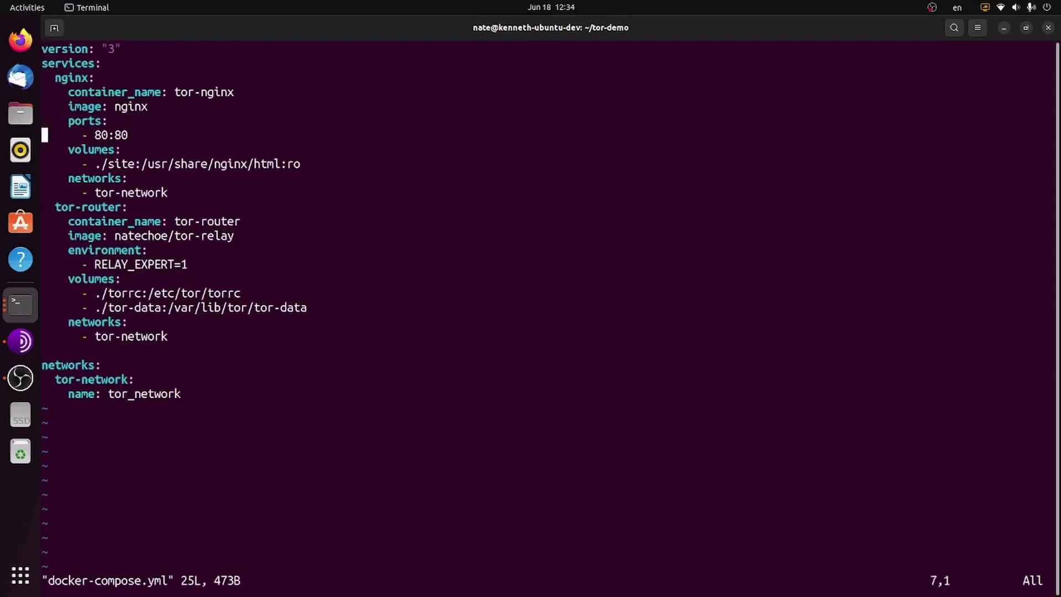
key("Up")
key("Up")
key("Right")
key("Up")
key("Up")
key("shift+v")
key("Down")
key("Down")
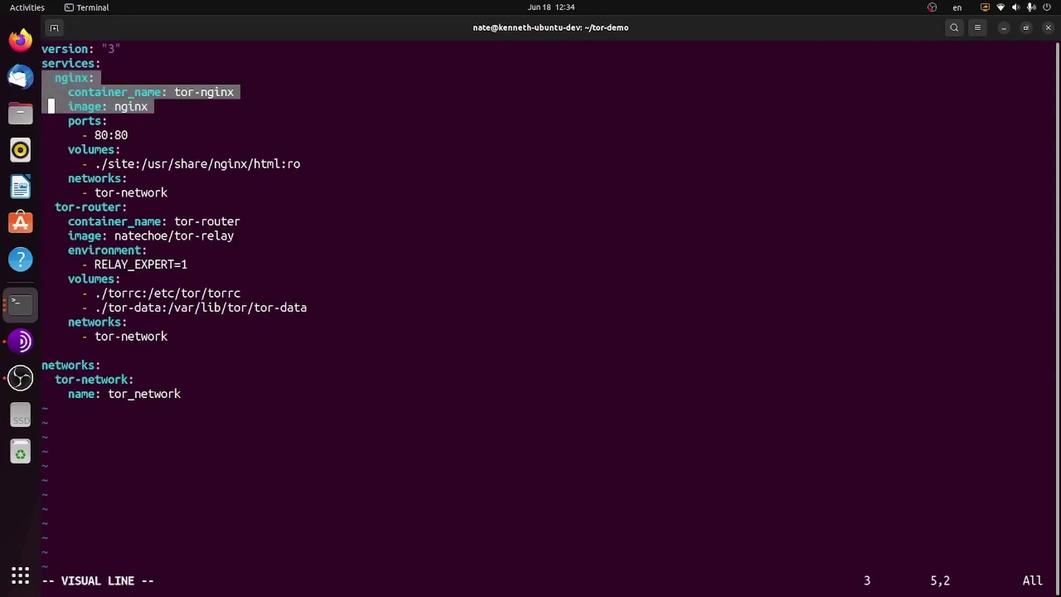
key("Down")
key("Down")
key("Down")
key("Down")
key("Down")
key("Down")
key("Escape")
key("Right")
key("Right")
key("Right")
key("Right")
key("Right")
key("Right")
key("Right")
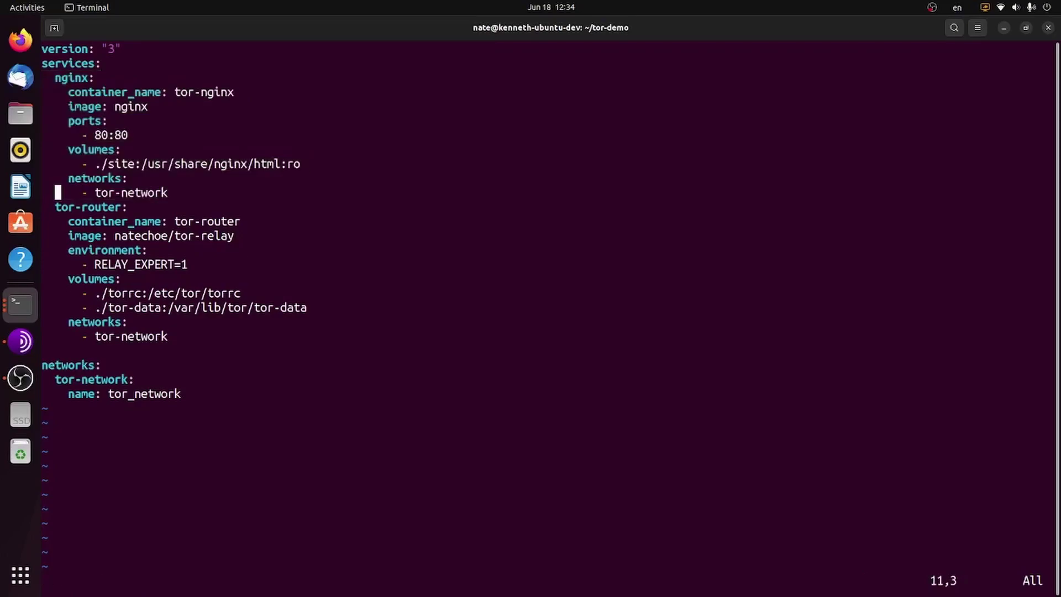
key("Up")
key("Up")
key("Up")
key("Up")
key("Right")
Change the nginx port mapping to 8000:80 and save the file with :w
type("i00")
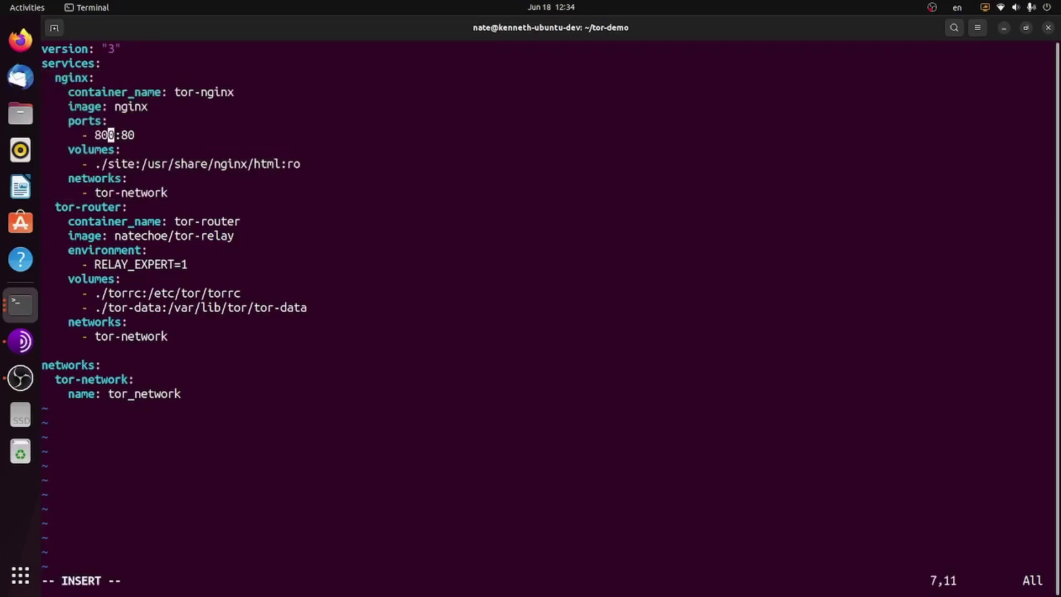
key("Escape")
type(":w")
key("Return")
Quit vi with ZZ and list the site/ folder, showing index.html and onion.jpg
key("Left")
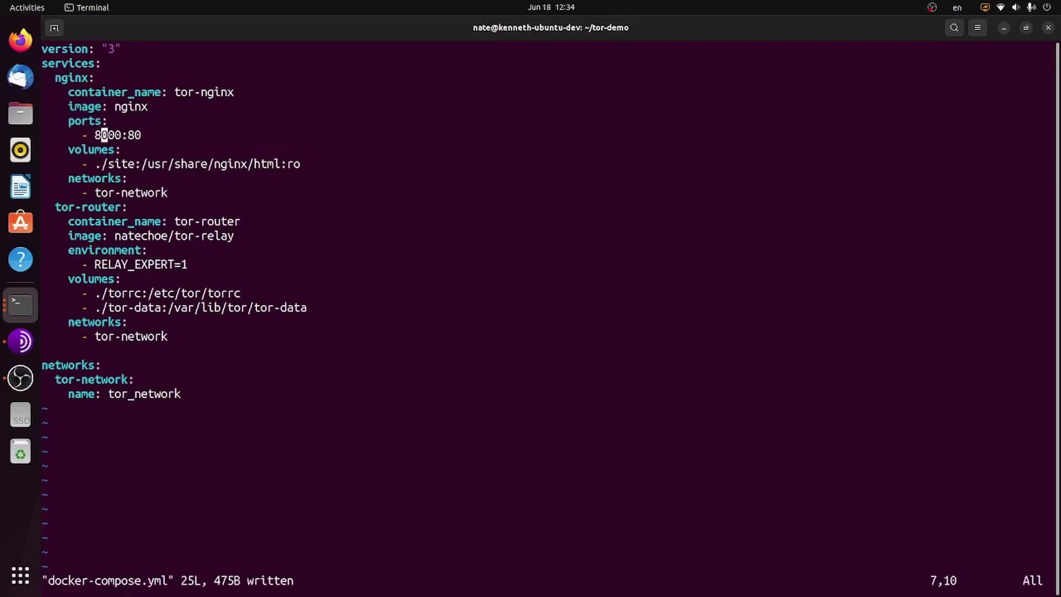
key("Left")
key("Left")
key("Left")
key("Left")
key("Left")
key("Left")
key("Left")
key("Left")
key("Down")
key("Down")
key("Right")
key("Right")
type("ZZls site/")
key("Return")
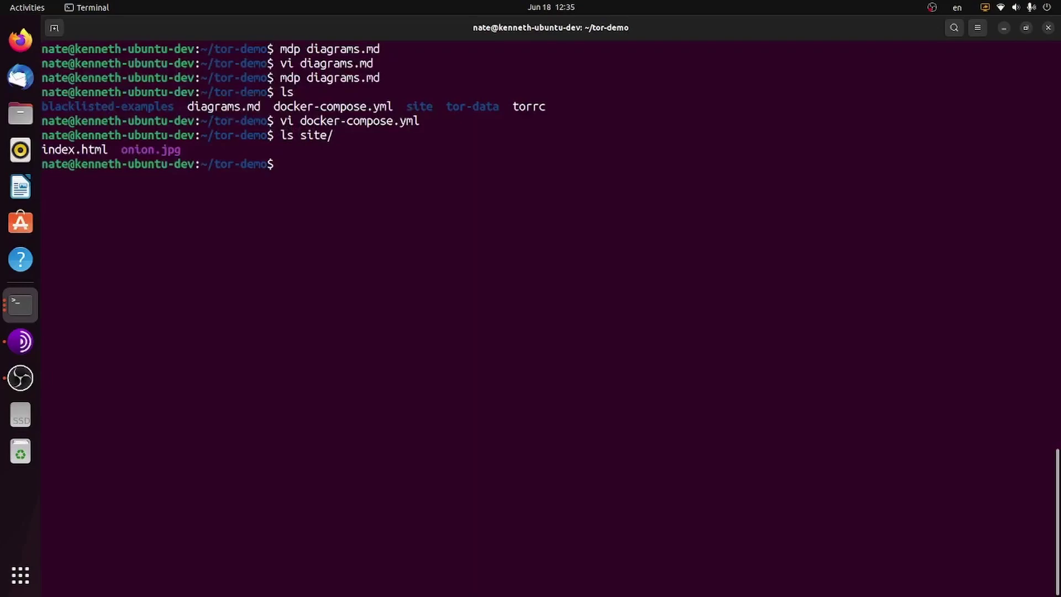
Reopen docker-compose.yml, highlight the tor-router service and networks entries, then exit with ZZ
type("vi do")
key("Tab")
key("Return")
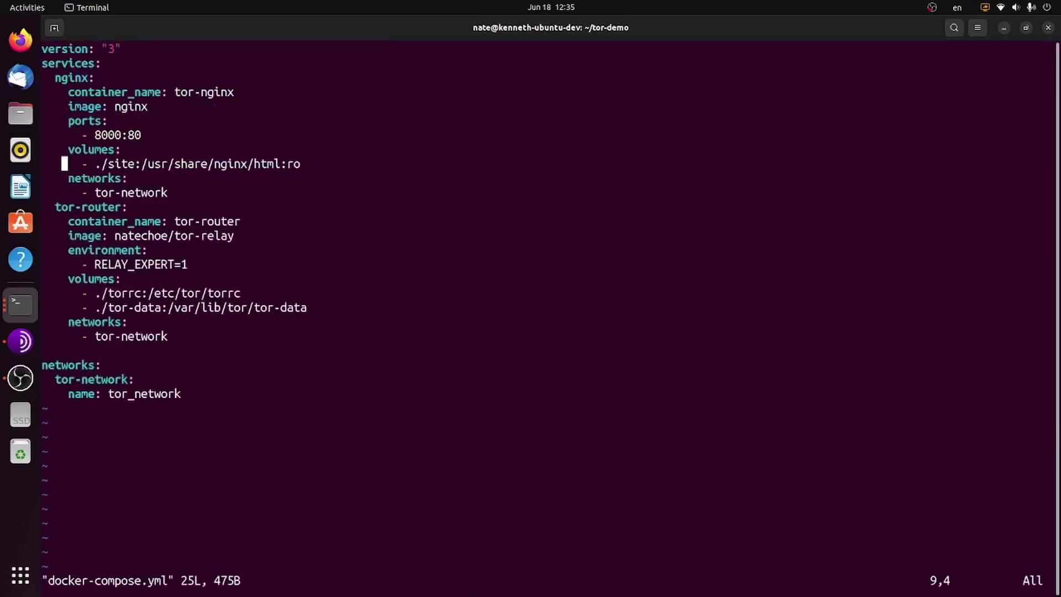
key("Down")
key("shift+v")
key("Down")
key("Down")
key("Down")
key("Down")
key("Down")
key("Down")
key("Down")
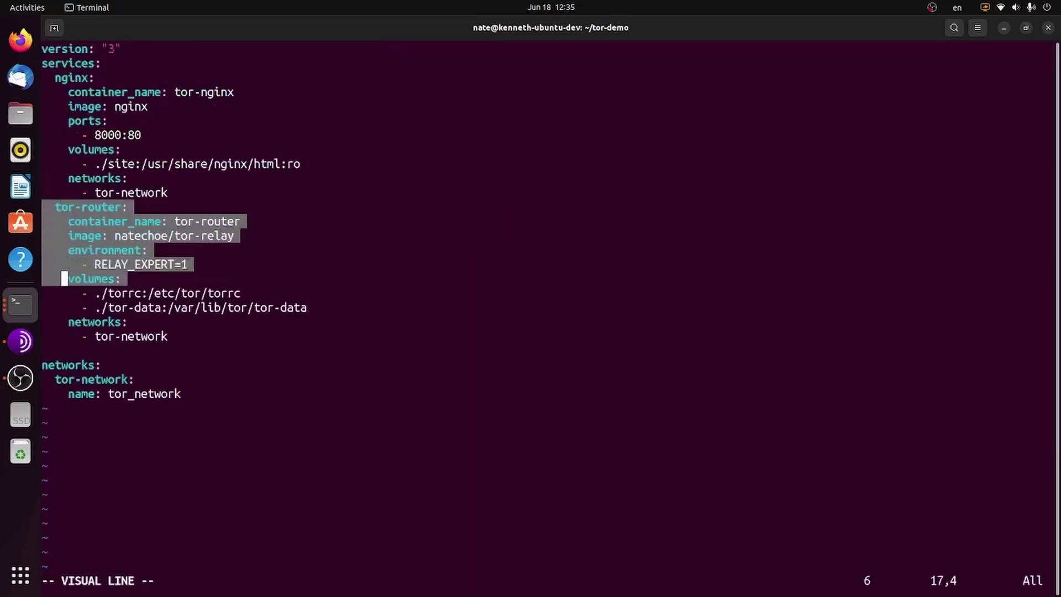
key("Down")
key("Down")
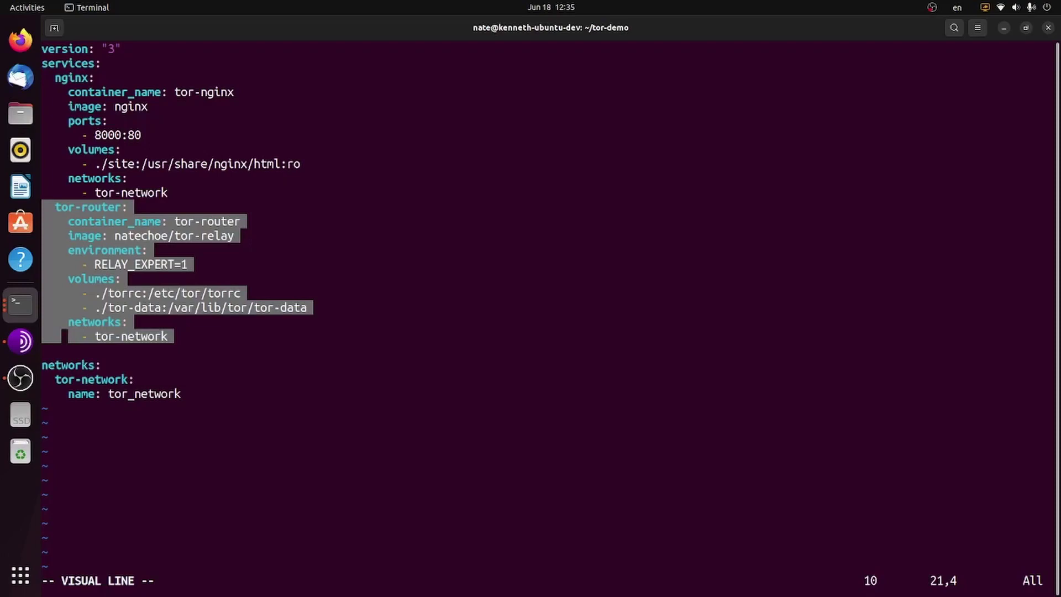
key("Escape")
key("shift+z")
key("shift+z")
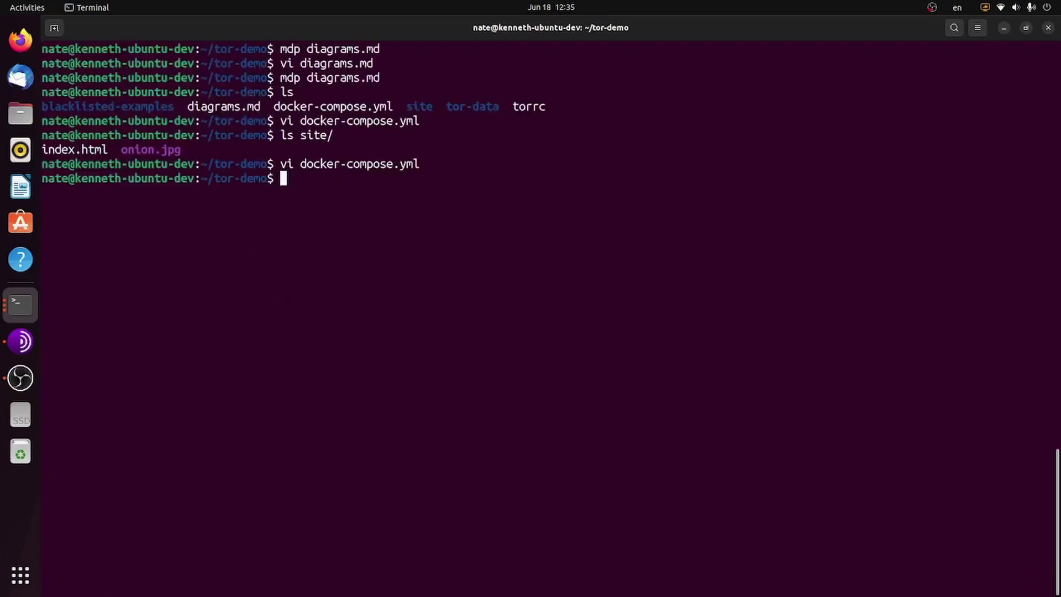
type("vi torrc")
key("Return")
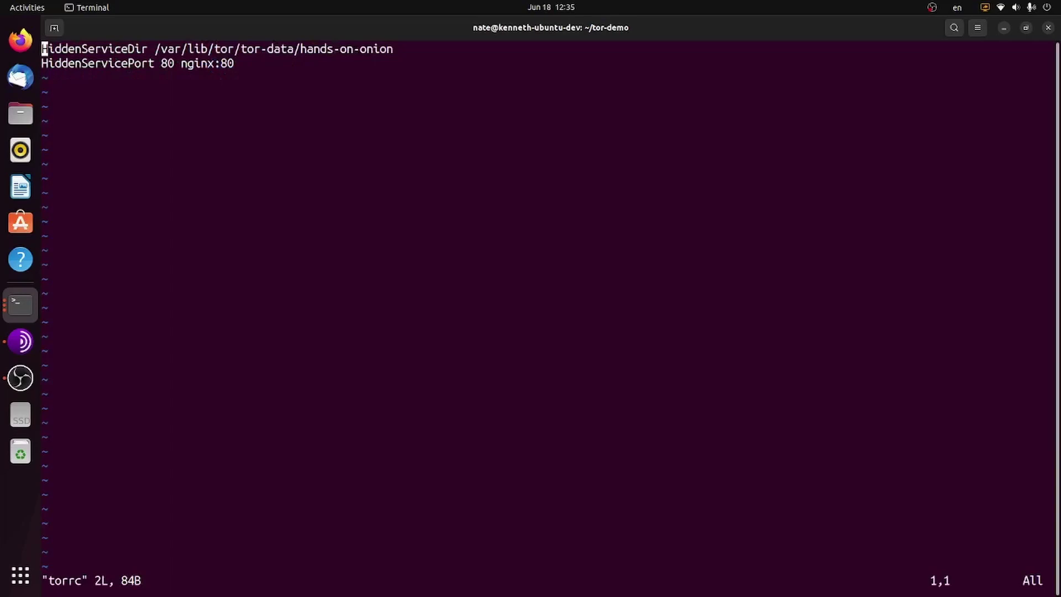
key("j")
key("l")
key("l")
key("l")
key("l")
key("l")
key("l")
key("l")
key("l")
key("l")
key("l")
key("l")
key("l")
key("l")
key("l")
key("l")
key("l")
key("l")
key("l")
key("l")
key("l")
key("k")
key("h")
key("h")
key("h")
key("h")
key("h")
key("h")
key("h")
key("h")
key("h")
key("h")
key("j")
key("l")
key("l")
key("l")
key("l")
key("l")
key("l")
key("l")
type(":q")
key("Return")
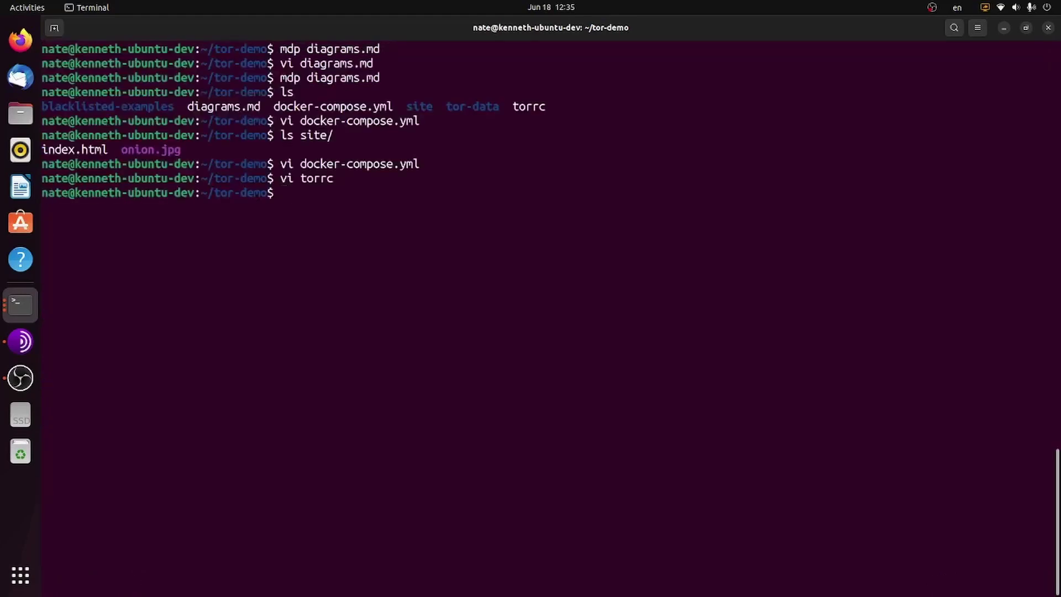
type("docker co")
Fix the typo and run 'docker-compose up -d' to create the tor-router and tor-nginx containers
key("BackSpace")
key("BackSpace")
key("BackSpace")
type("0compose up -d")
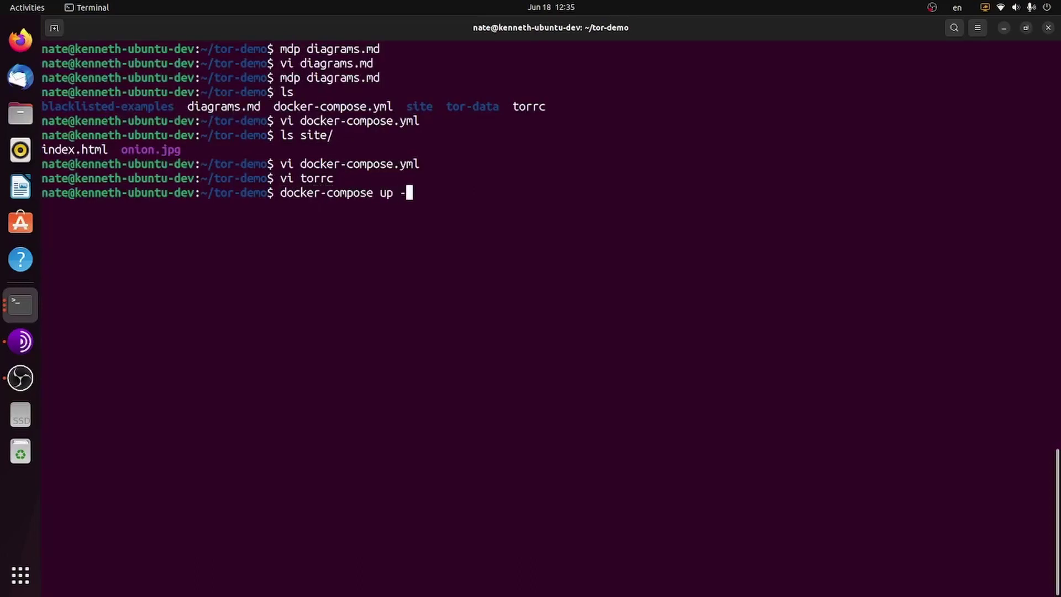
key("Return")
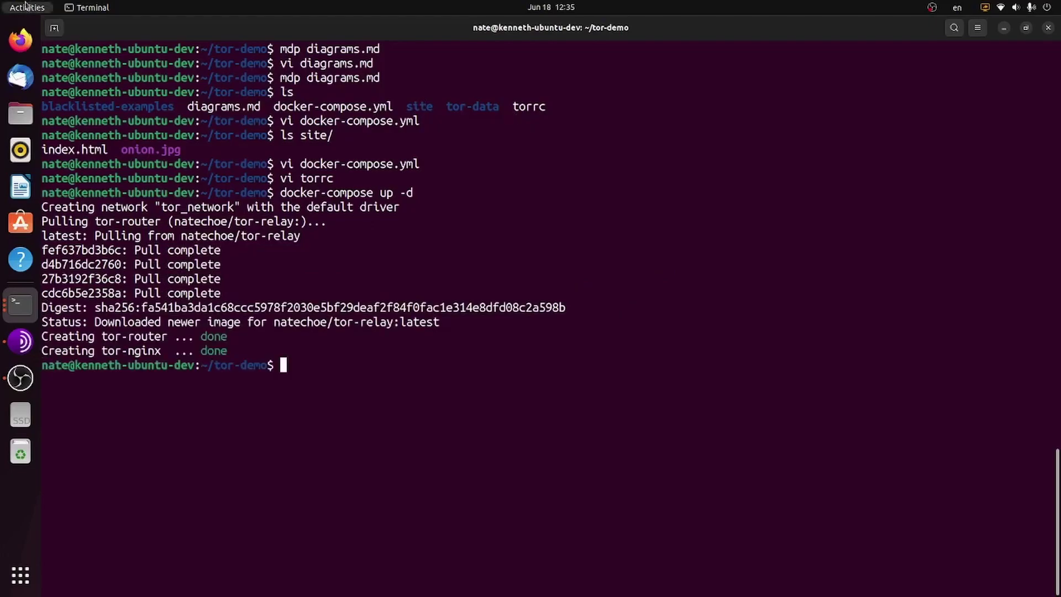
Launch Firefox, move it aside, and load localhost:8000 showing the 'Welcome to the dark web' page
left_click(20, 39)
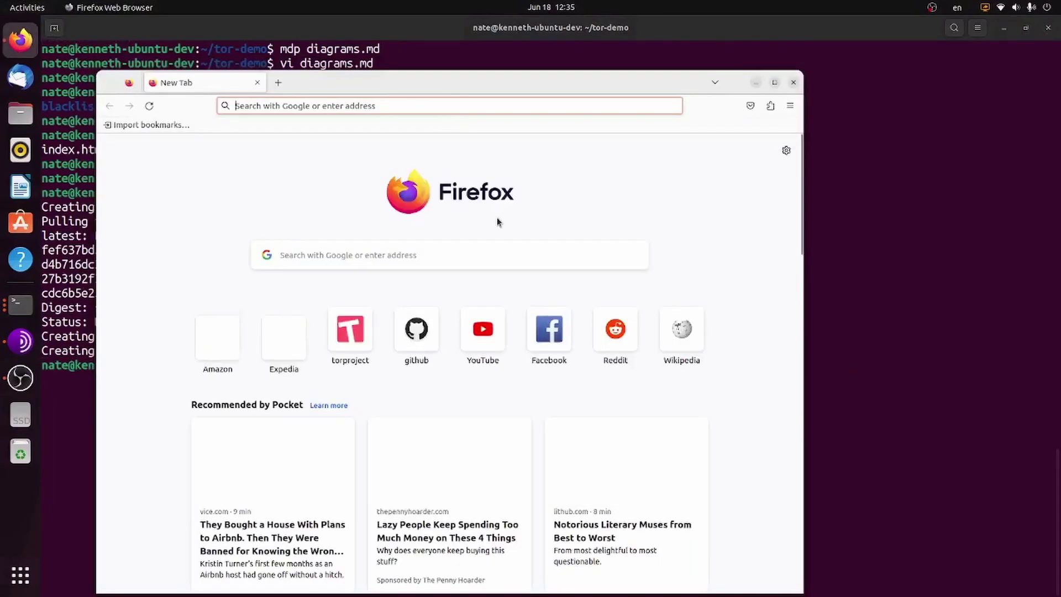
left_click_drag(515, 93, 705, 53)
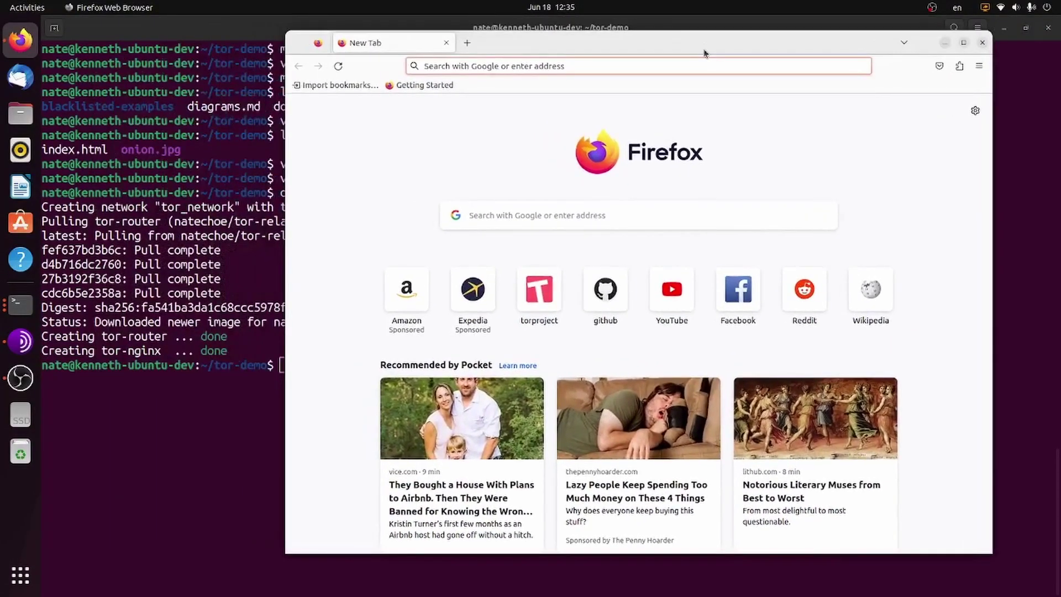
type("localhos")
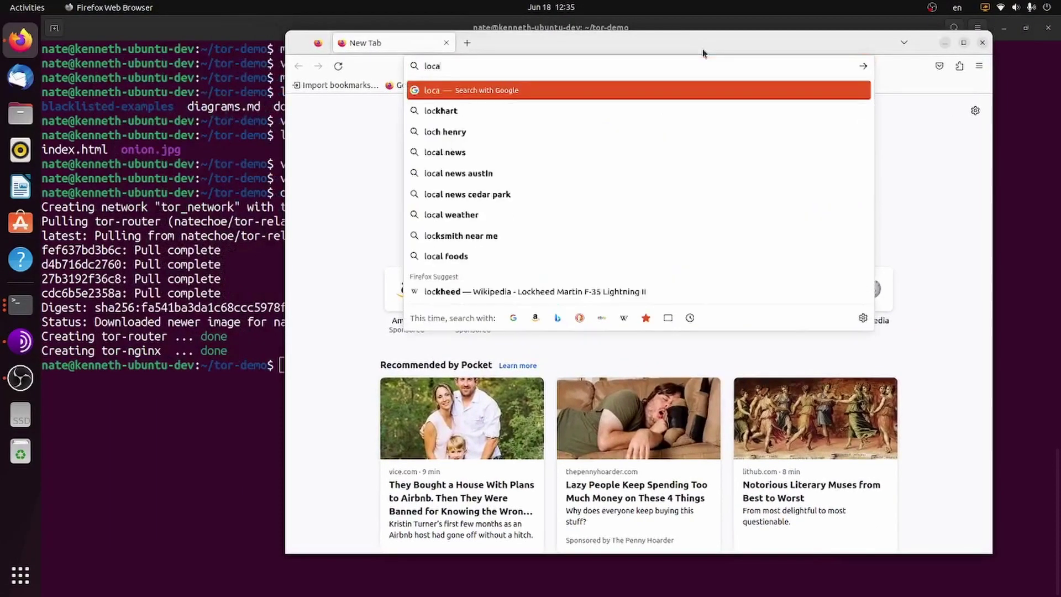
type("t:8000")
key("Return")
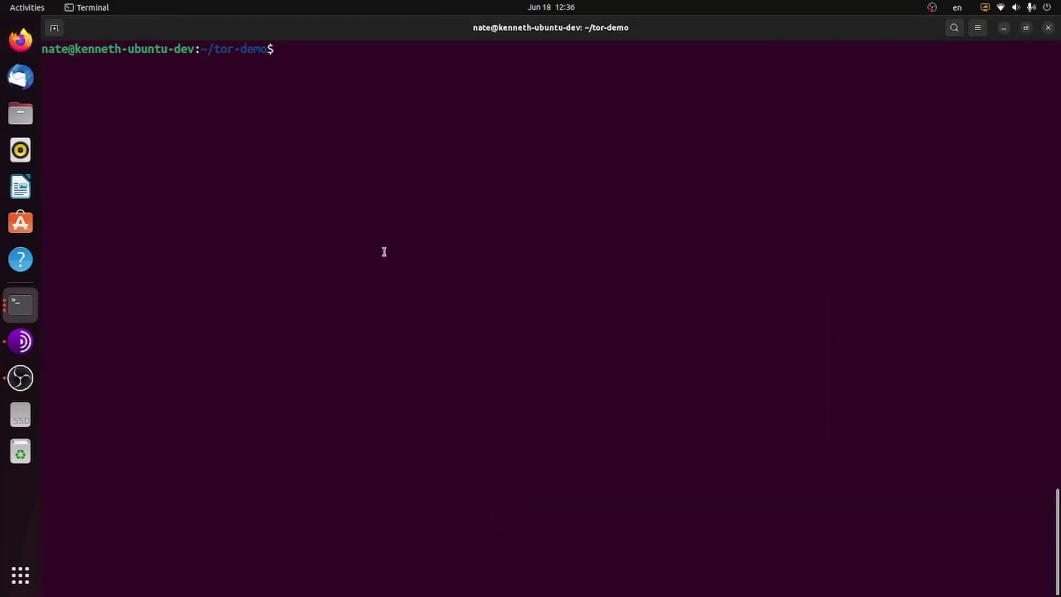
Switch to a root shell with 'sudo su' and list the project files
type("sudo su")
key("Return")
type("l")
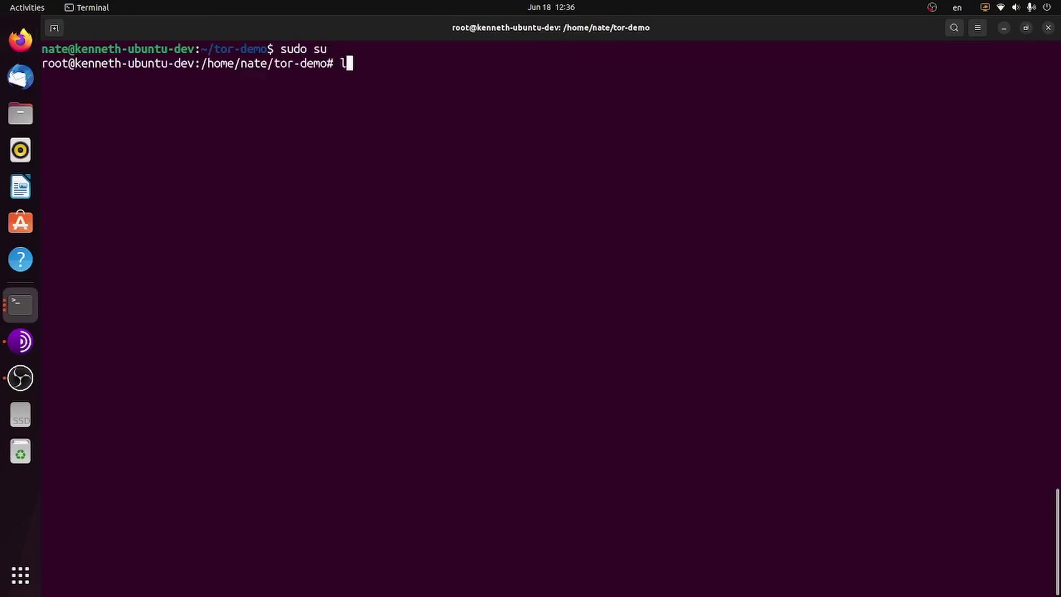
type("s")
key("Return")
Print tor-data/hands-on-onion/hostname and select the displayed .onion address
type("cat tor-")
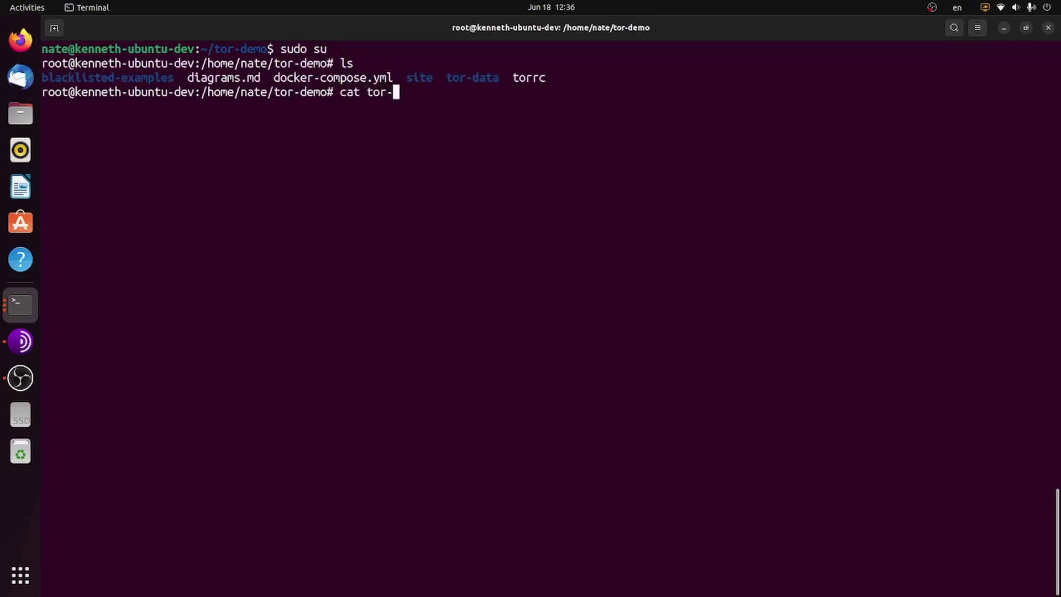
key("Tab")
type("h")
key("Tab")
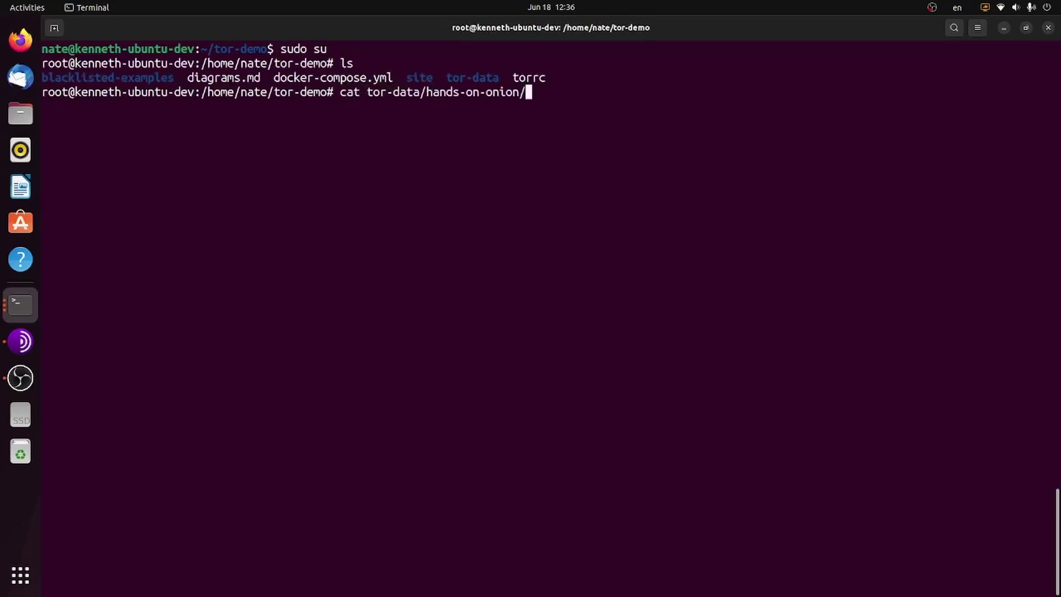
type("h")
key("Tab")
key("Return")
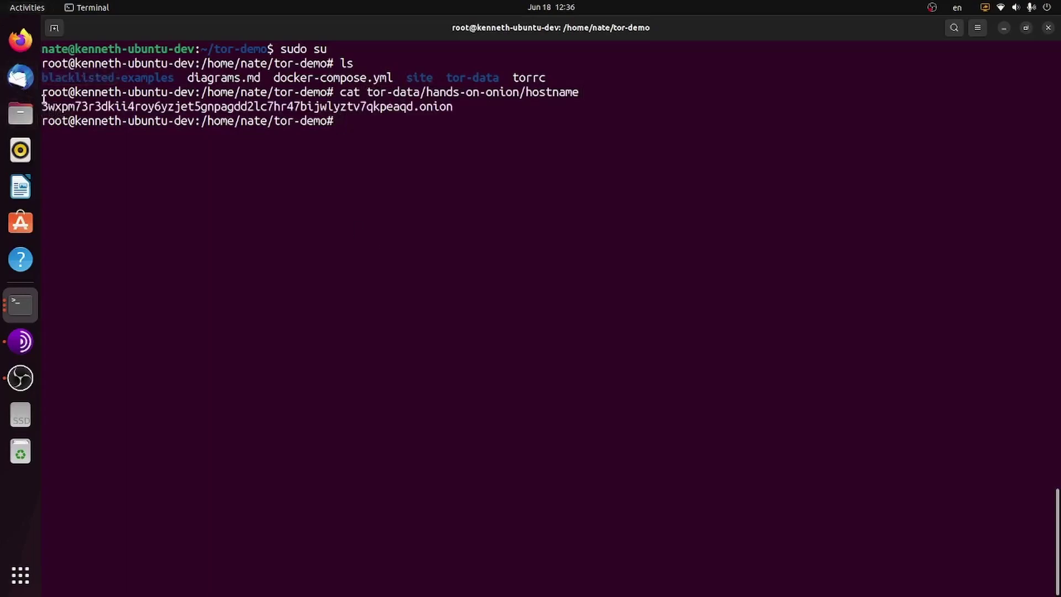
left_click_drag(44, 98, 451, 106)
Open the copied .onion address in a new Tor Browser tab and compare it with the natechoe.dev tab
left_click(20, 342)
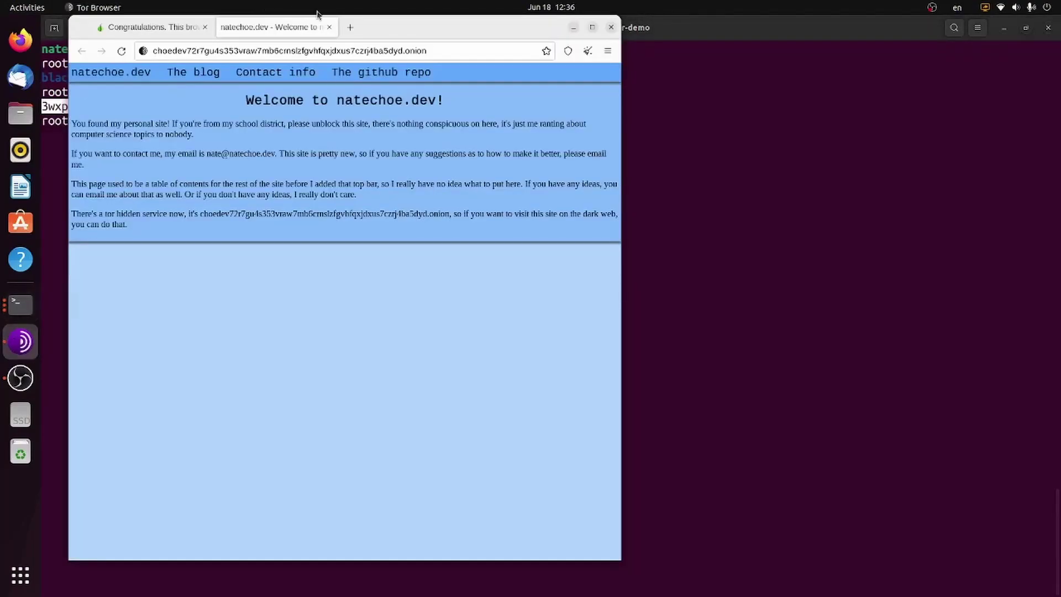
middle_click(350, 27)
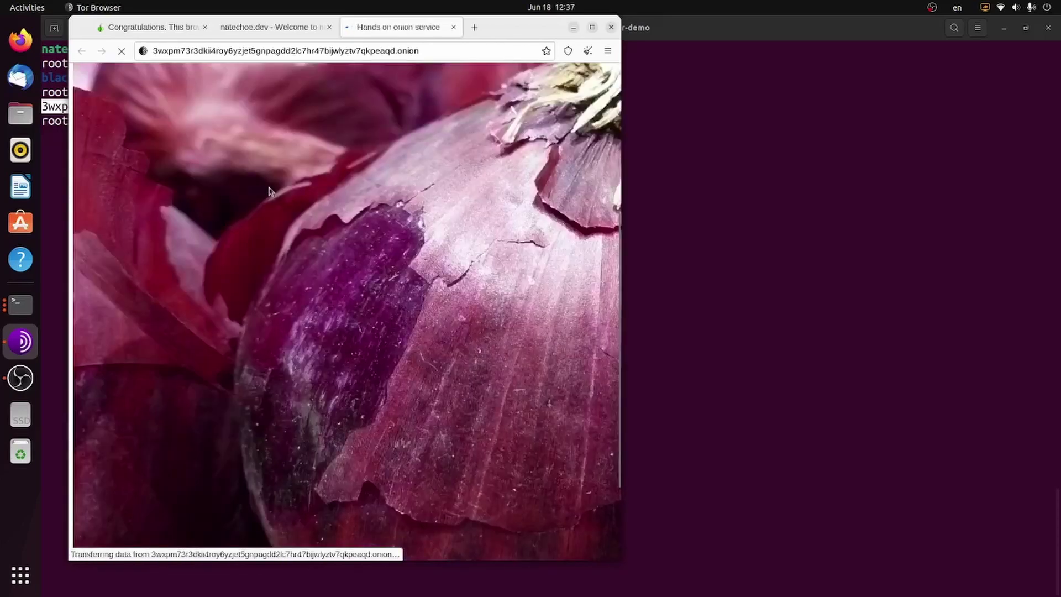
scroll(271, 197, "up", 5)
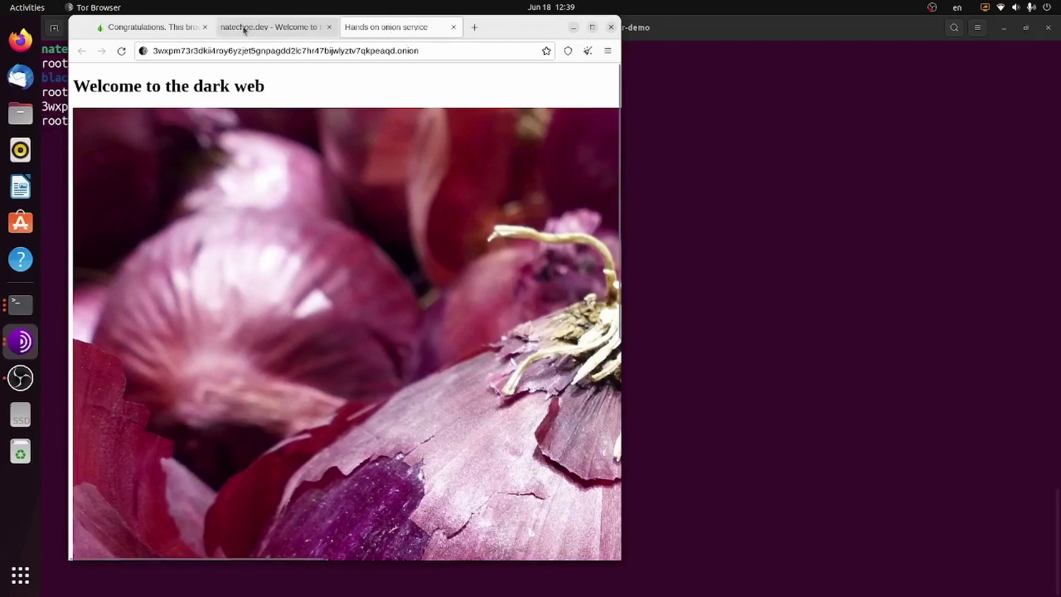
left_click(224, 33)
left_click(184, 56)
left_click(187, 52)
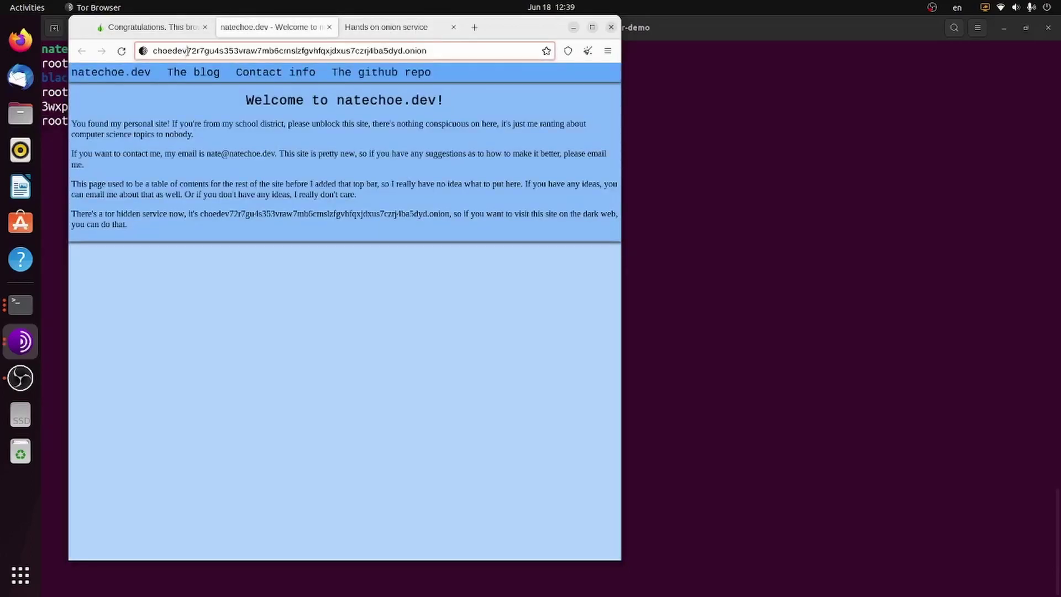
key("ctrl+Tab")
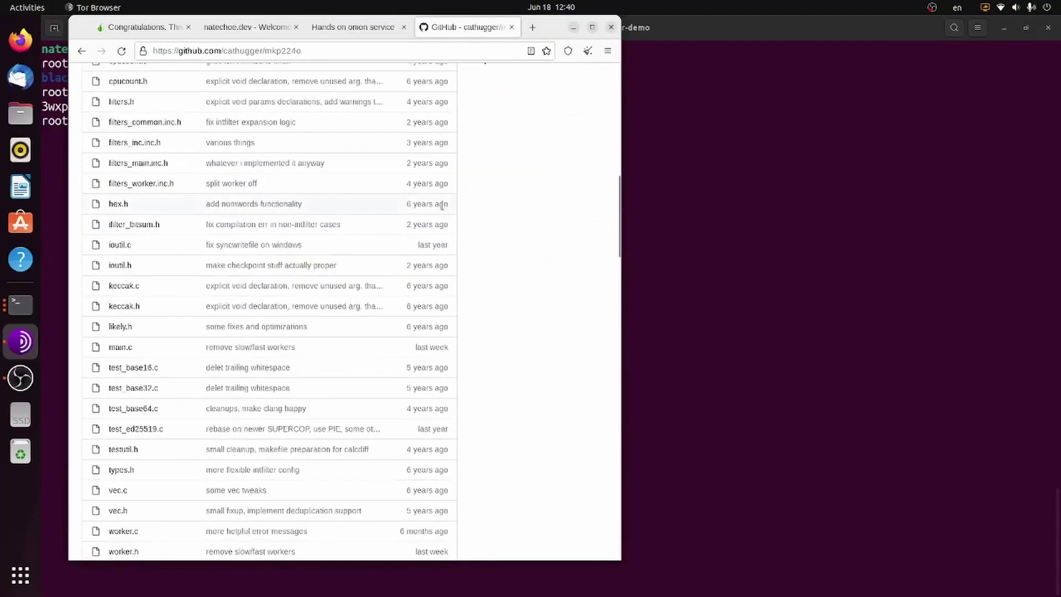
Scroll the mkp224o README to its usage example, then advance the deck to slide 18 'Helping Tor'
scroll(439, 206, "up", 10)
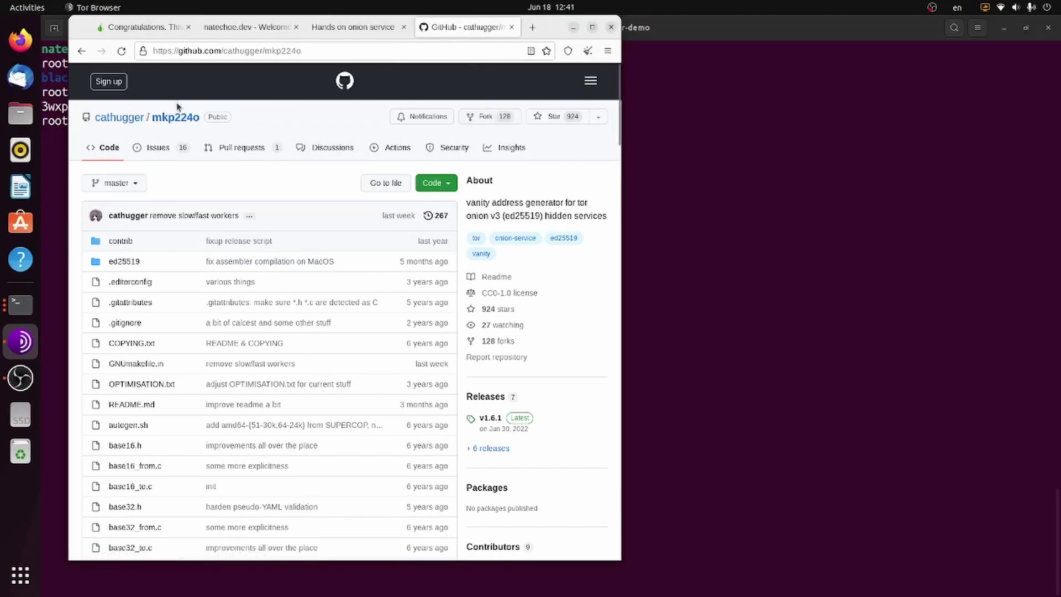
scroll(534, 194, "down", 15)
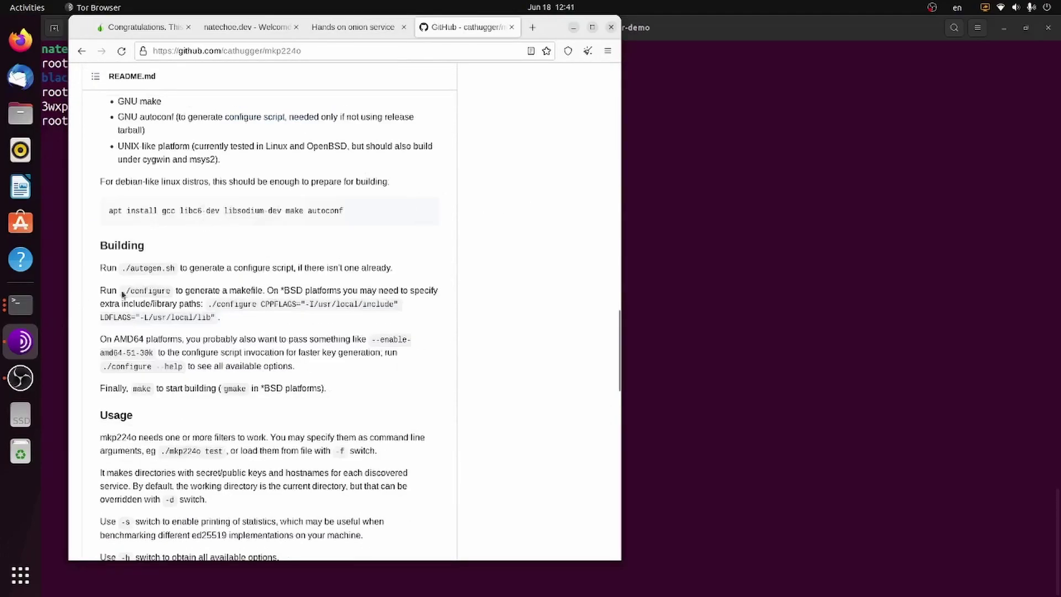
scroll(230, 325, "down", 3)
scroll(230, 325, "down", 2)
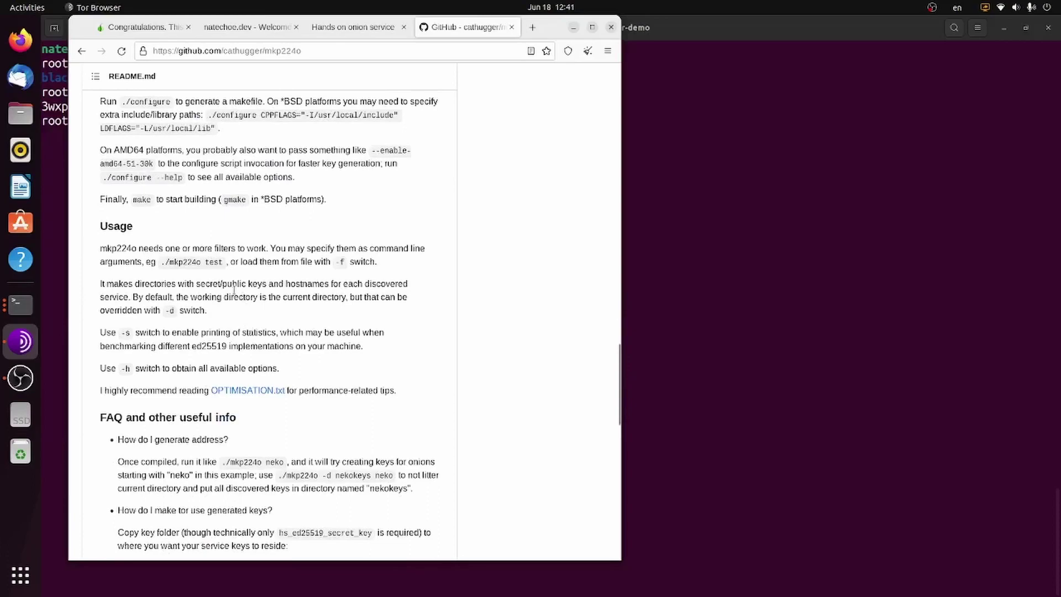
double_click(211, 261)
left_click(218, 281)
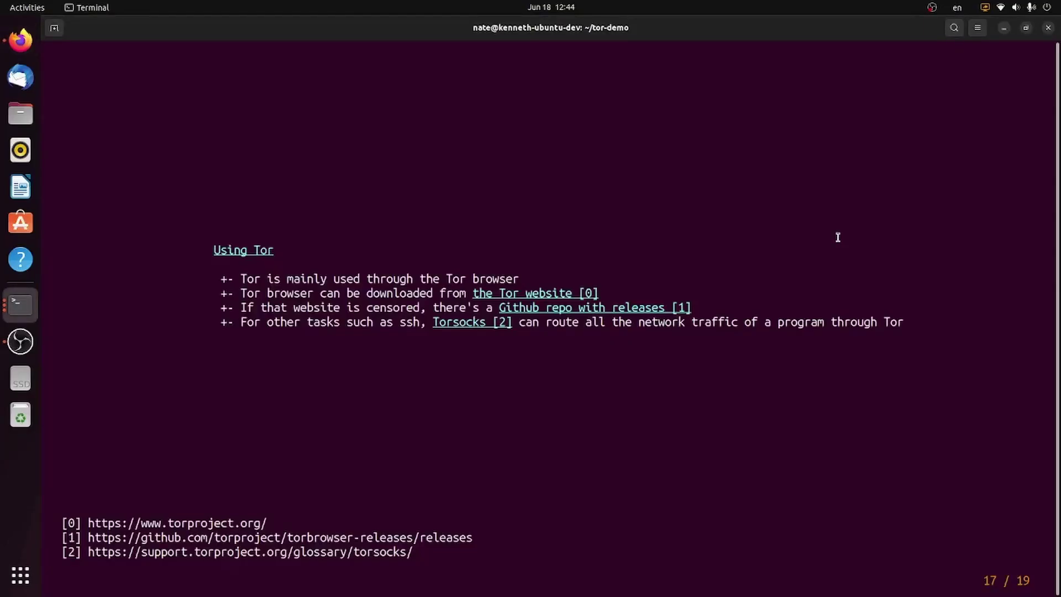
key("Right")
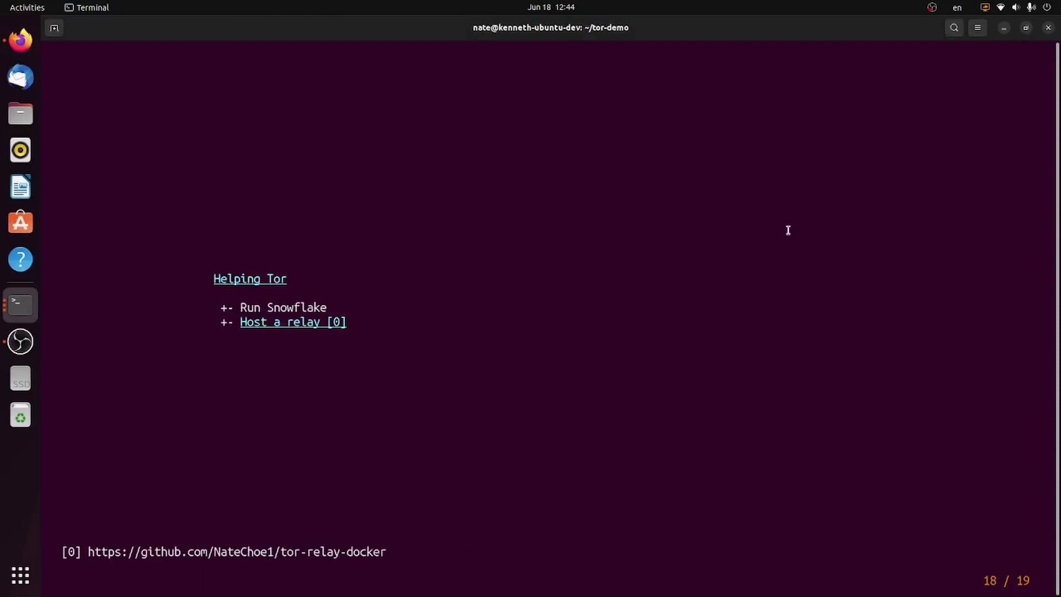
left_click(22, 40)
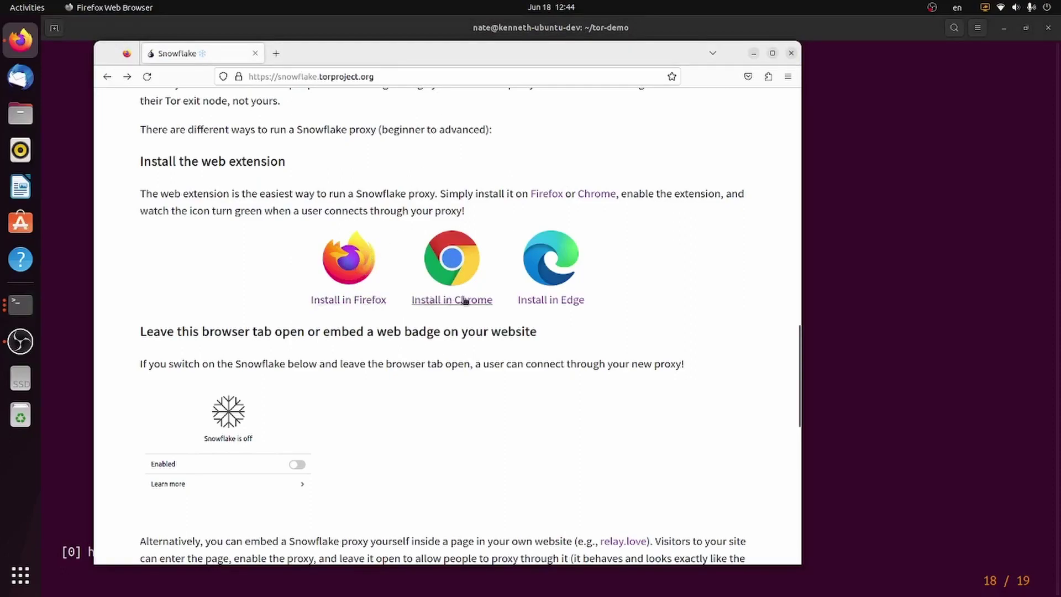
Open Snowflake from the Extensions menu to see its Enabled switch turned on
left_click(769, 76)
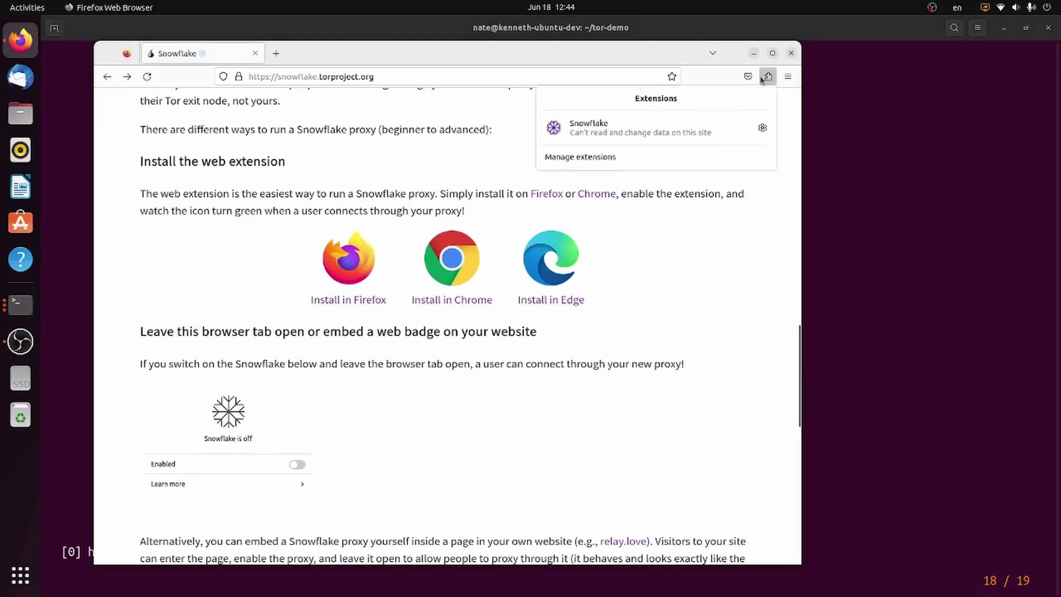
left_click(699, 132)
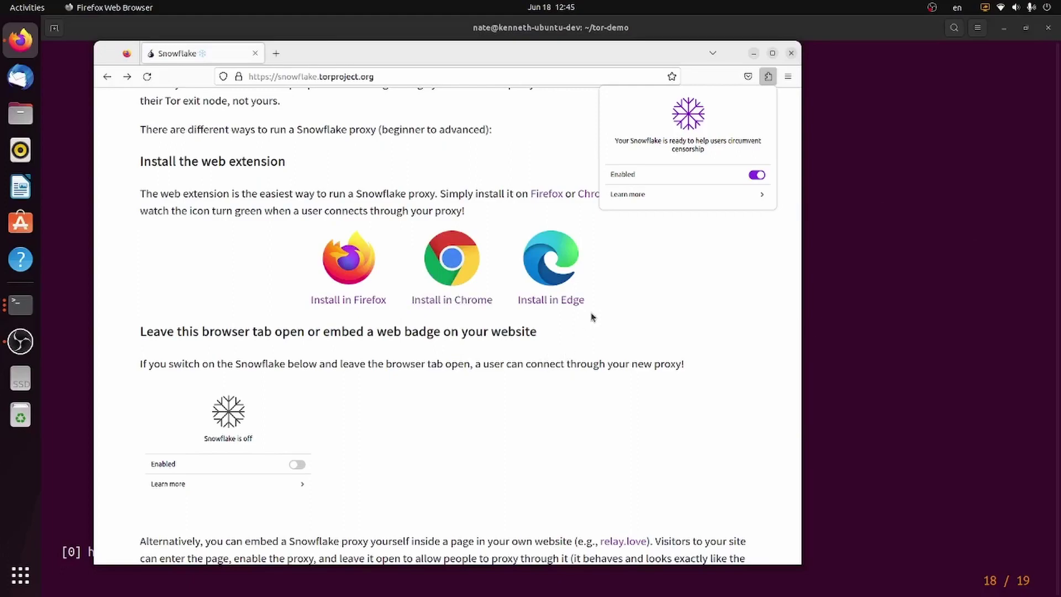
Bring the slideshow back to the front on slide 18, 'Helping Tor'
left_click(889, 257)
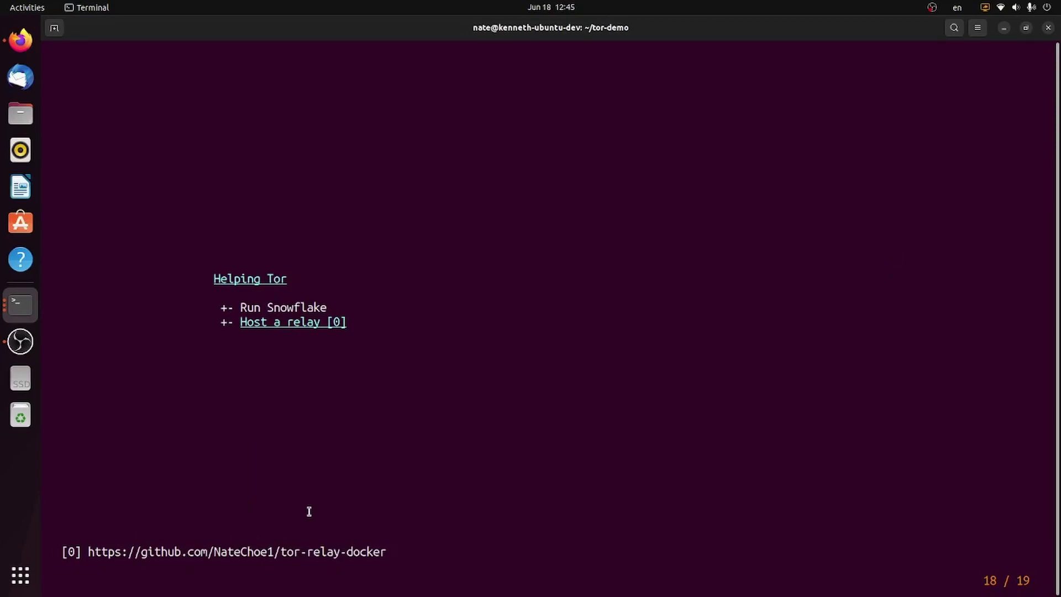